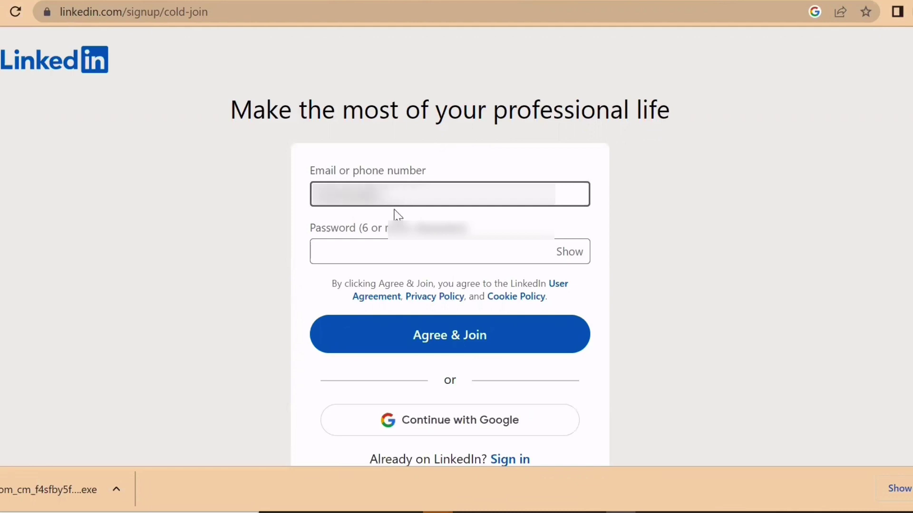
- Enter the account password and agree to LinkedIn's terms to create the account
{"action": "left_click", "coordinate": [399, 258]}
{"action": "type", "text": "•••••"}
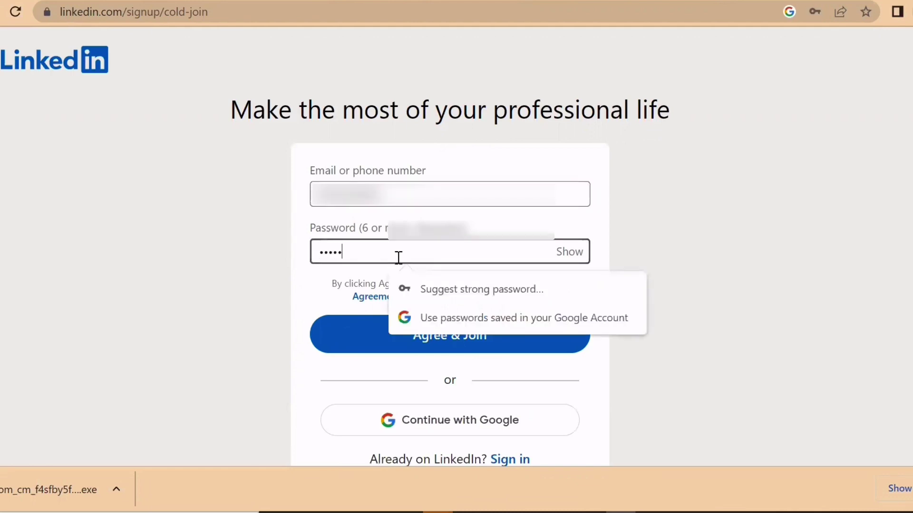
{"action": "type", "text": "••••••"}
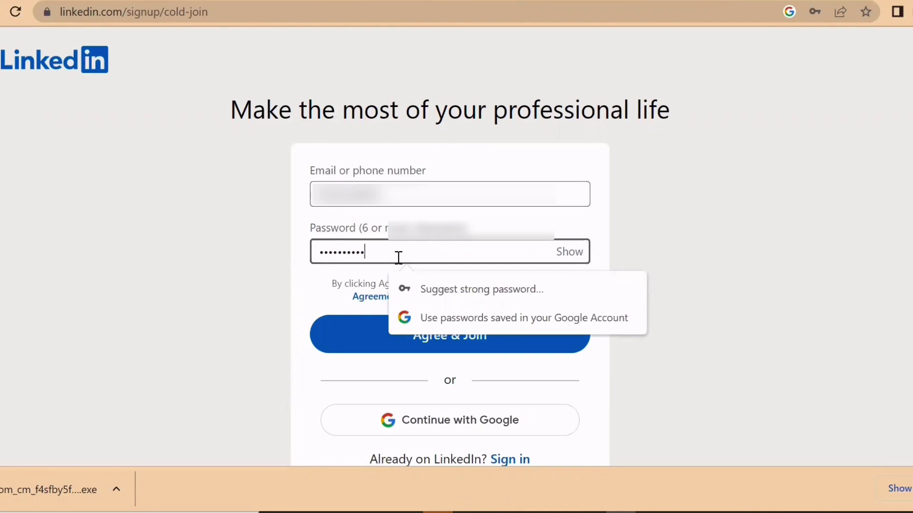
{"action": "left_click", "coordinate": [370, 340]}
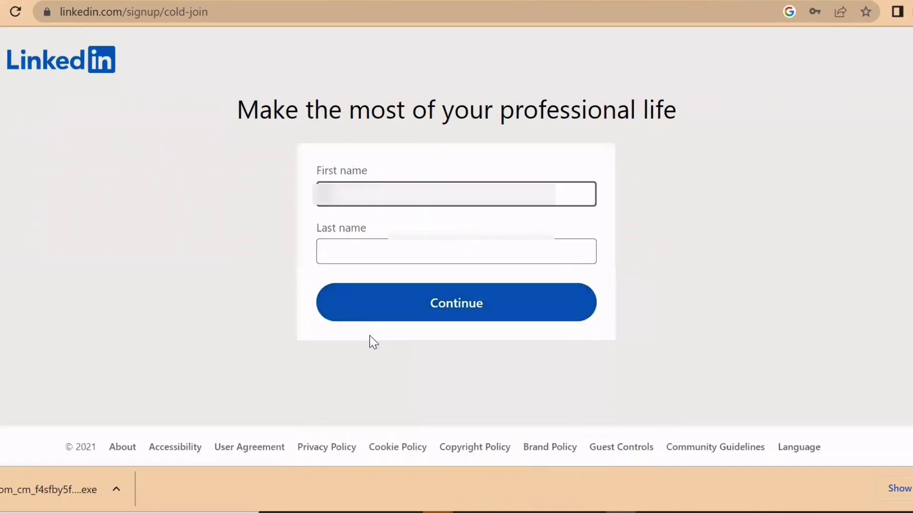
- Fill in the user's first and last name and submit them
{"action": "left_click", "coordinate": [387, 189]}
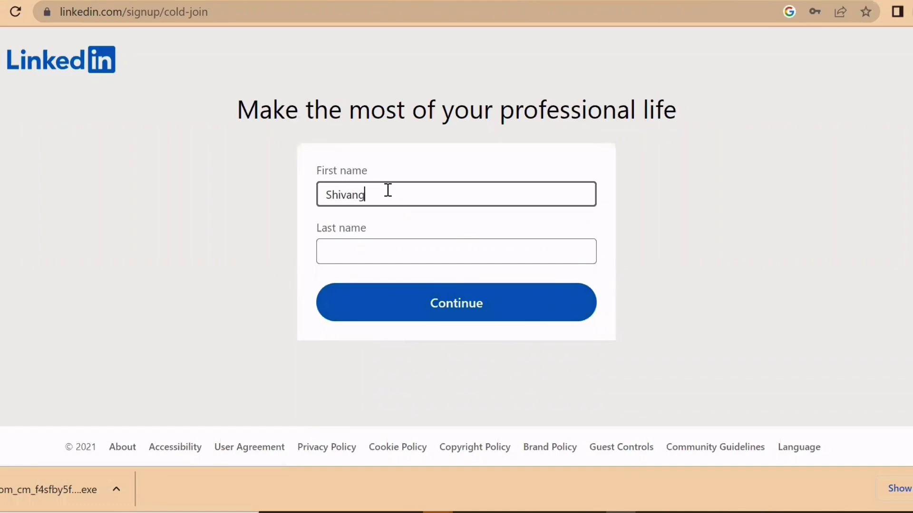
{"action": "left_click", "coordinate": [388, 253]}
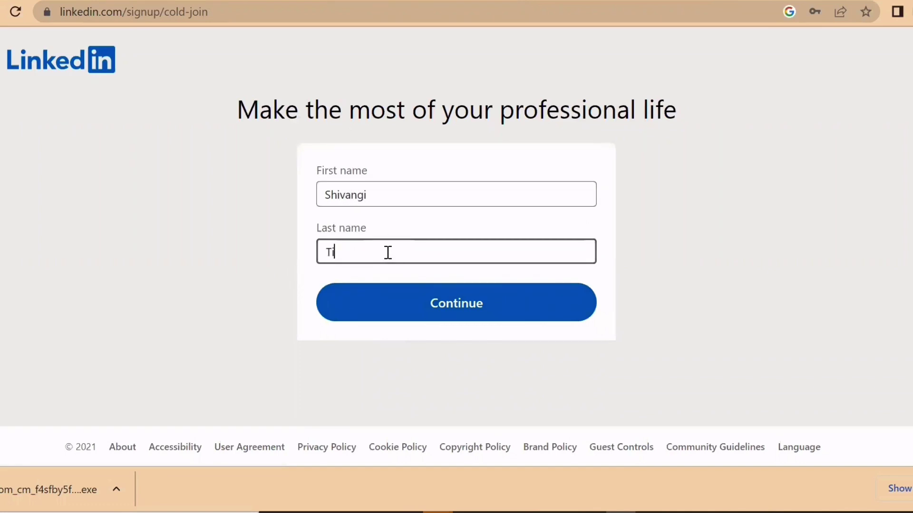
{"action": "left_click", "coordinate": [411, 315]}
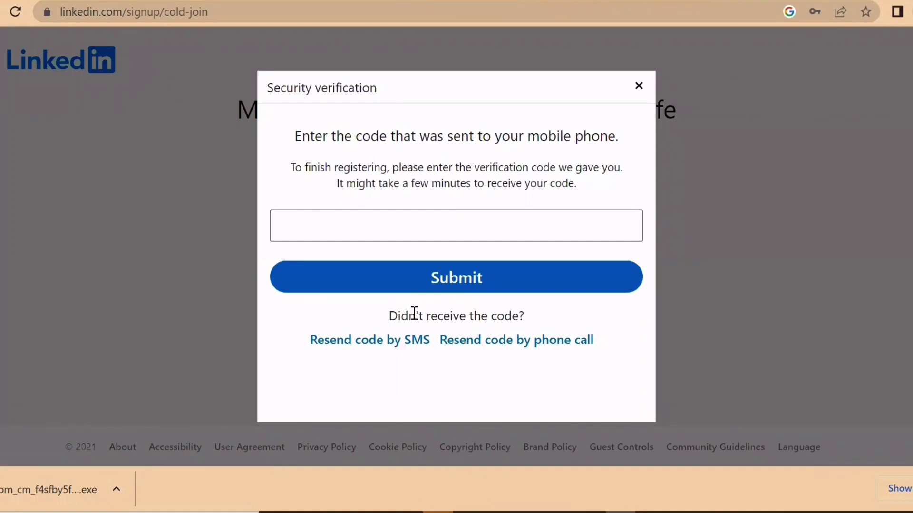
- Submit the SMS verification code, decline saving the password, and confirm the location
{"action": "left_click", "coordinate": [437, 239]}
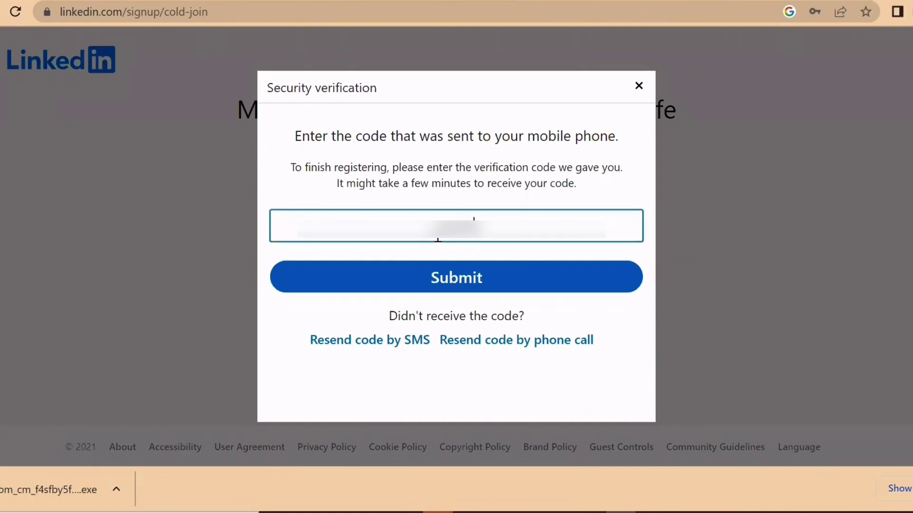
{"action": "left_click", "coordinate": [455, 275]}
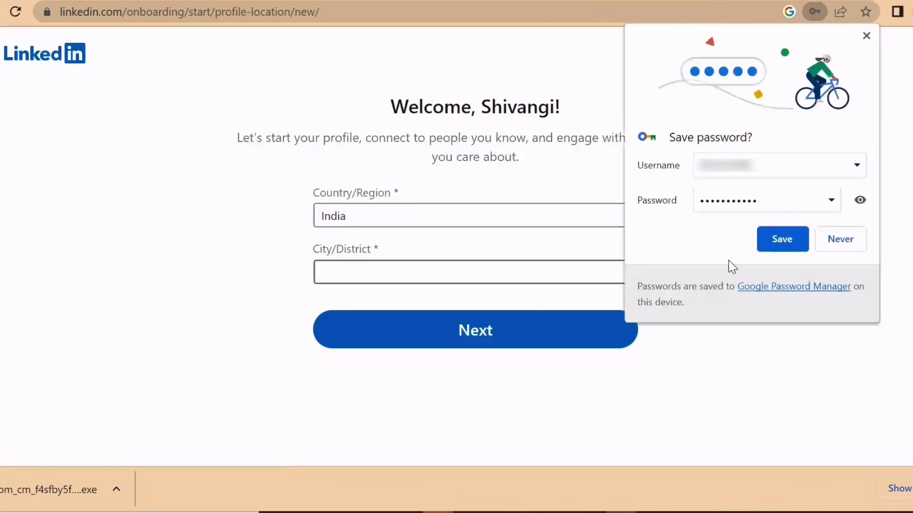
{"action": "left_click", "coordinate": [846, 239]}
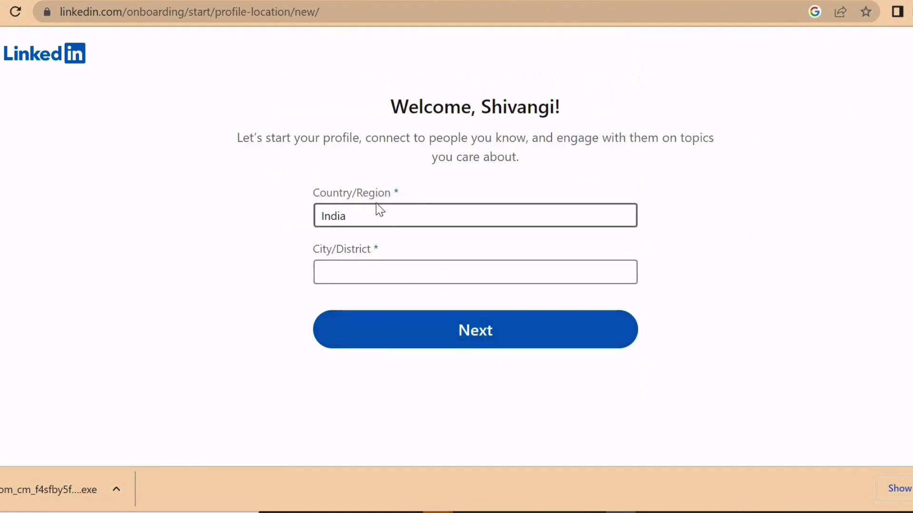
{"action": "left_click", "coordinate": [413, 343]}
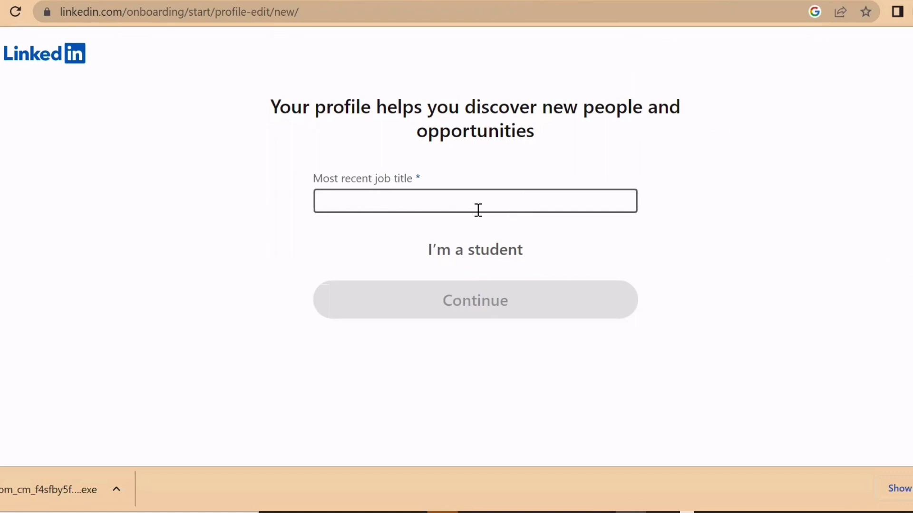
- Switch the profile to student and choose Amity University as the school
{"action": "left_click", "coordinate": [382, 203]}
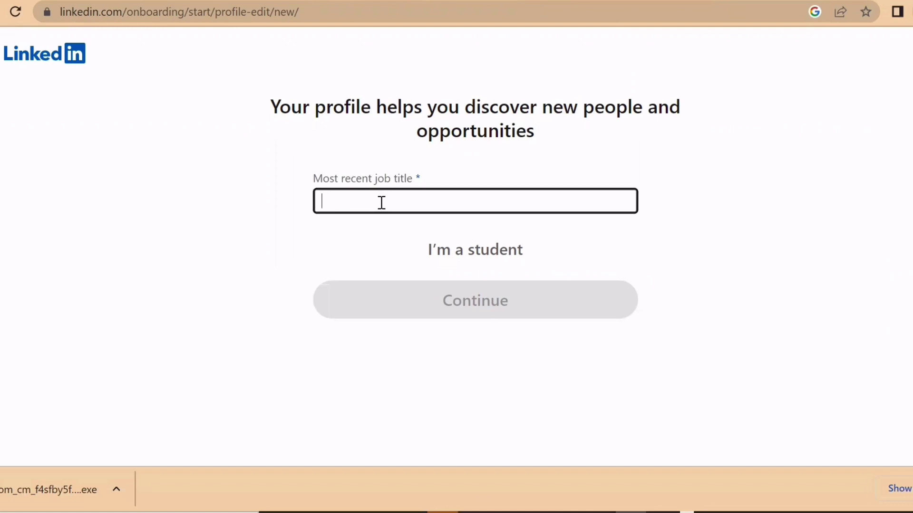
{"action": "left_click", "coordinate": [482, 256]}
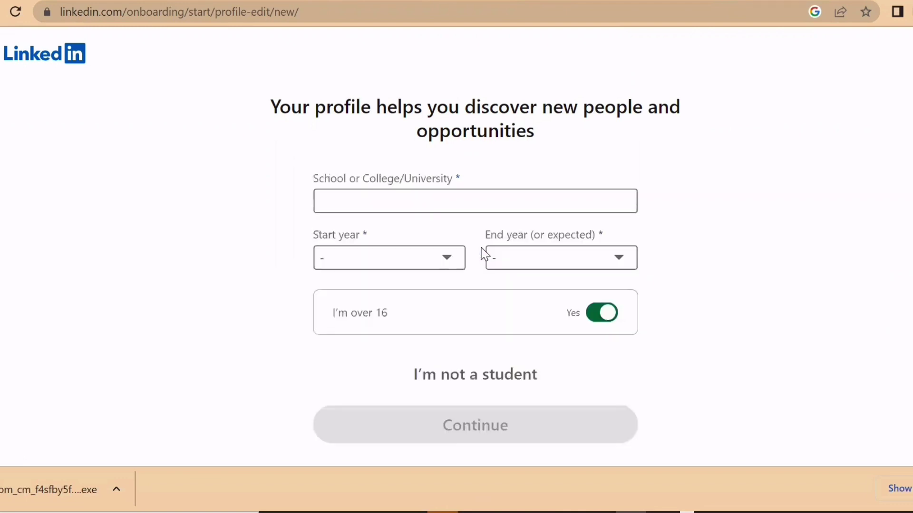
{"action": "left_click", "coordinate": [403, 204]}
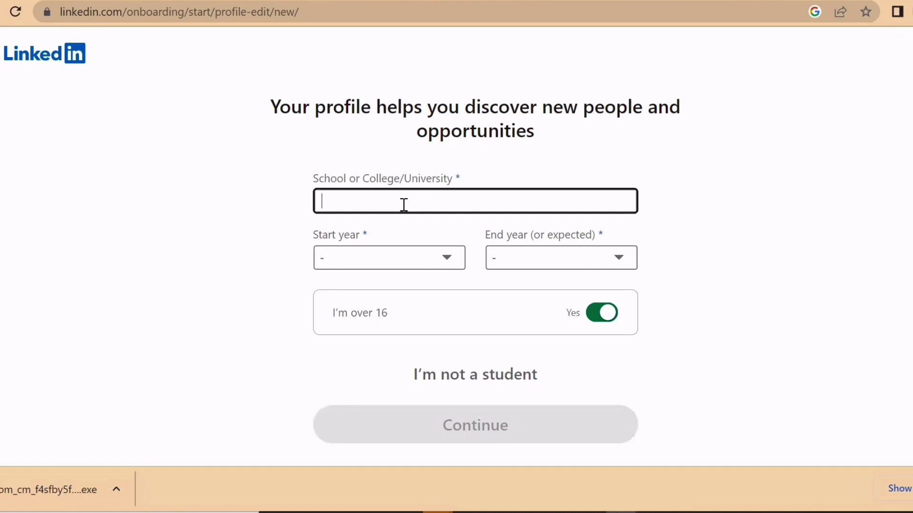
{"action": "type", "text": "Amity"}
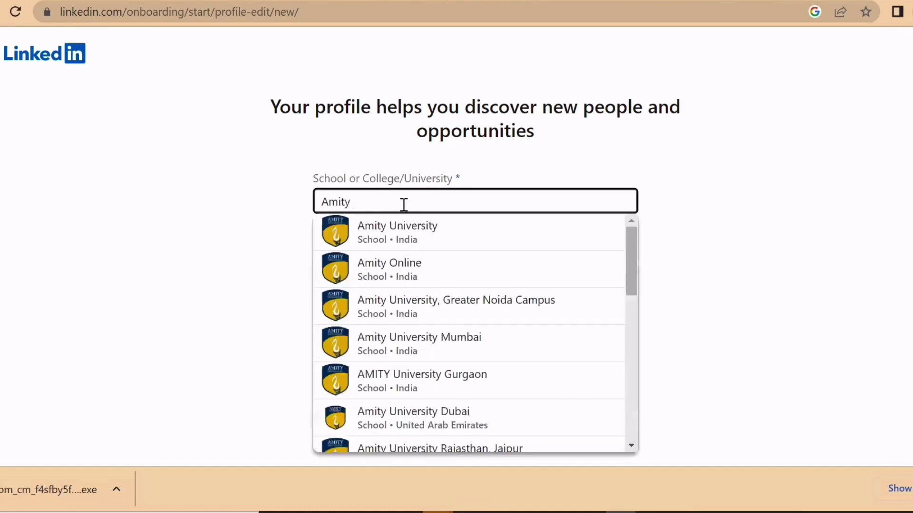
{"action": "left_click", "coordinate": [424, 233]}
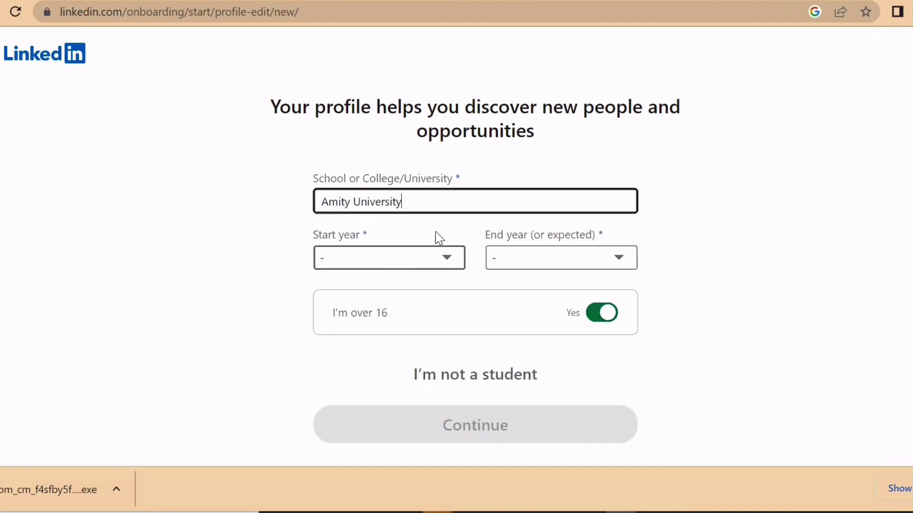
- Set the start year to 2019 and the end year to 2023
{"action": "left_click", "coordinate": [452, 258]}
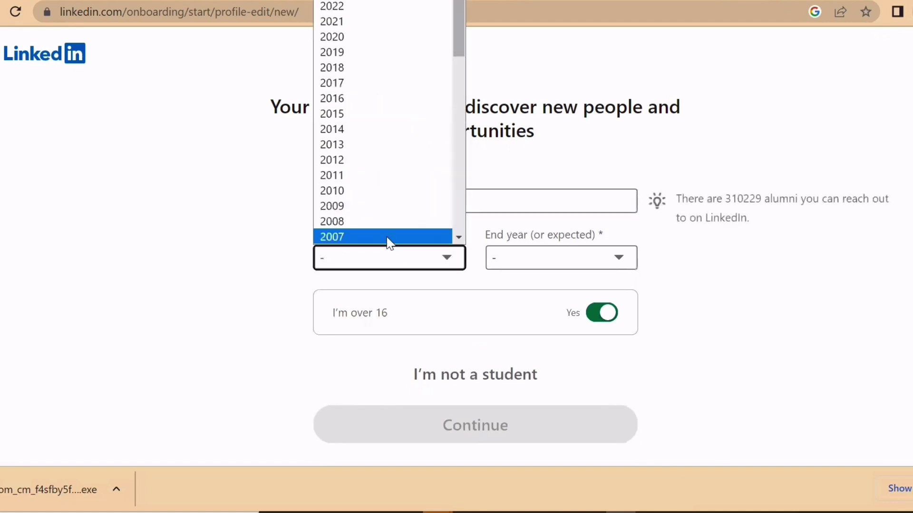
{"action": "left_click", "coordinate": [362, 53]}
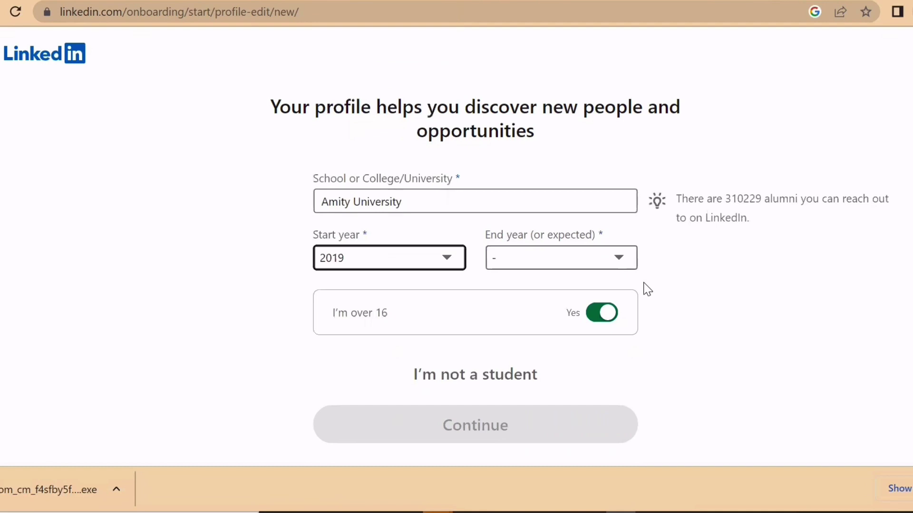
{"action": "left_click", "coordinate": [619, 258]}
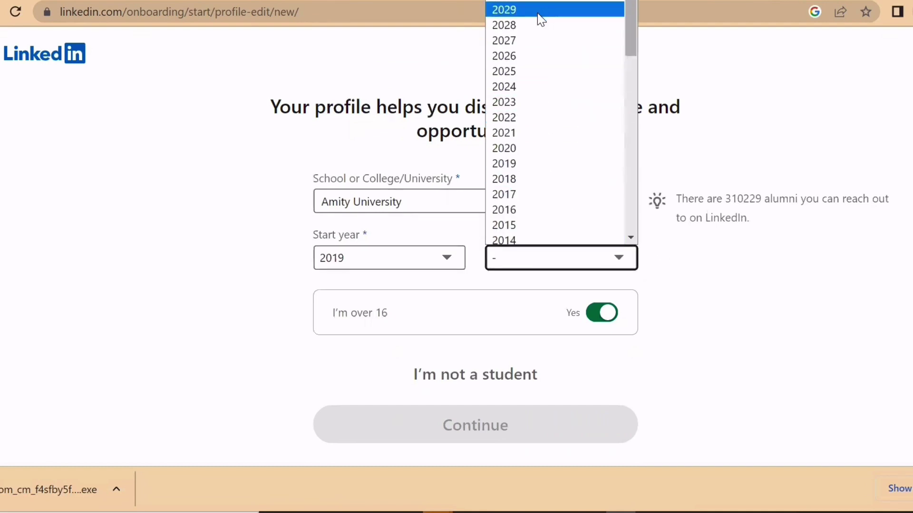
{"action": "left_click", "coordinate": [521, 103]}
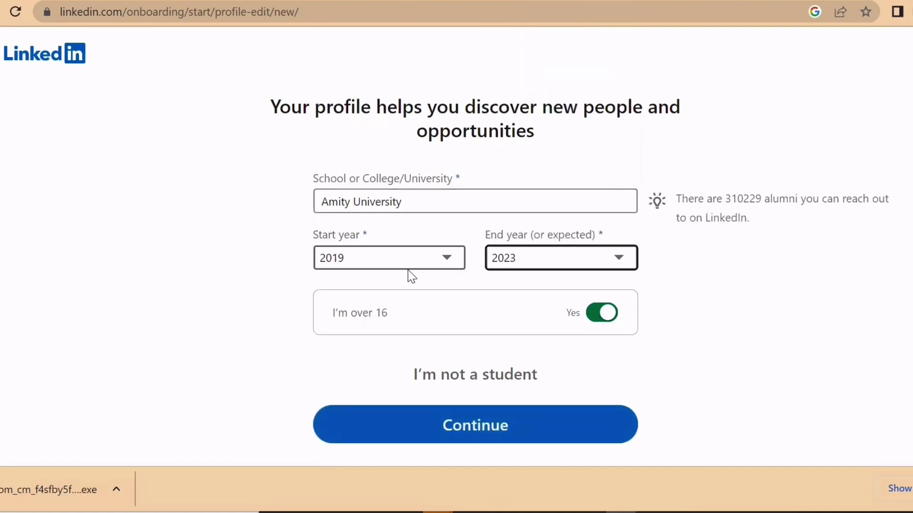
- Submit the education details, type a partial email address, then skip adding an email
{"action": "left_click", "coordinate": [437, 437]}
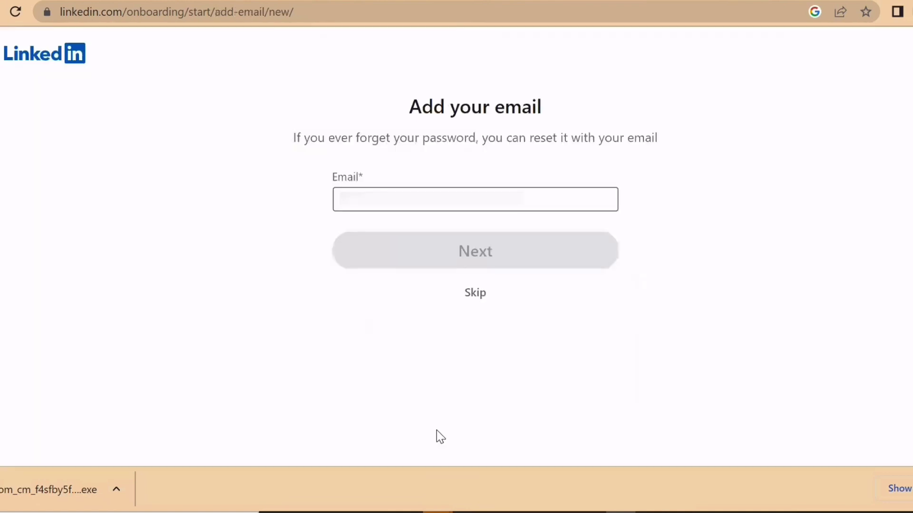
{"action": "left_click", "coordinate": [440, 203]}
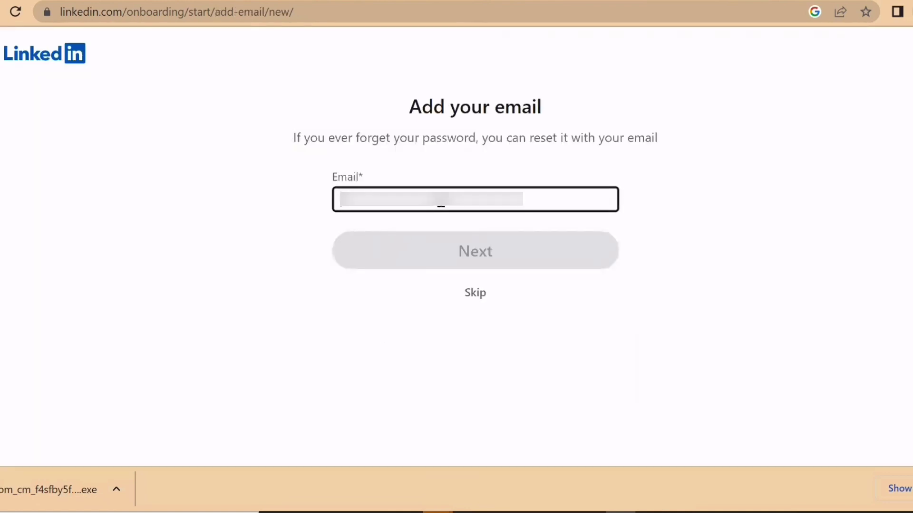
{"action": "type", "text": "gmail"}
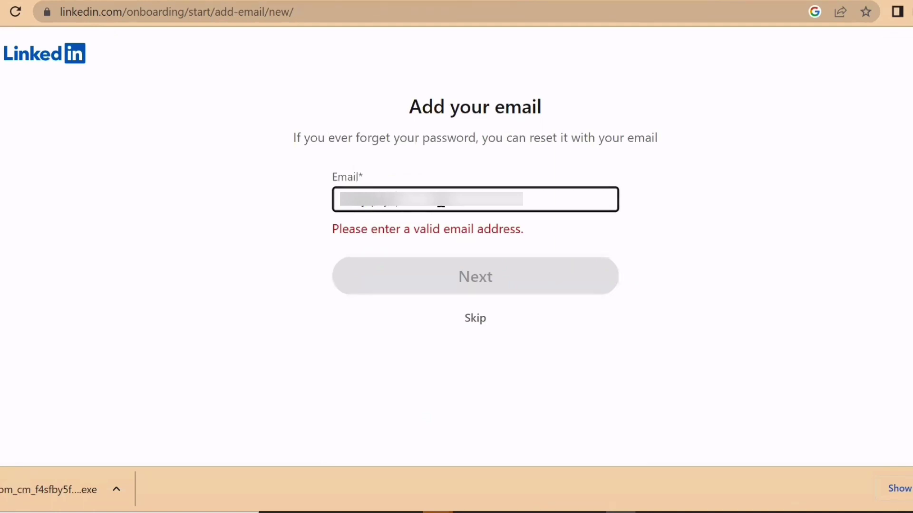
{"action": "type", "text": ".com"}
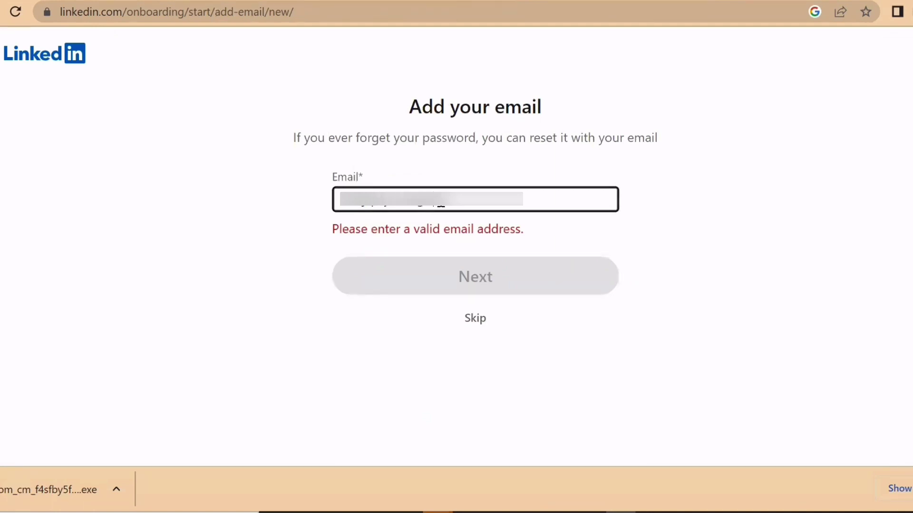
{"action": "type", "text": ".com"}
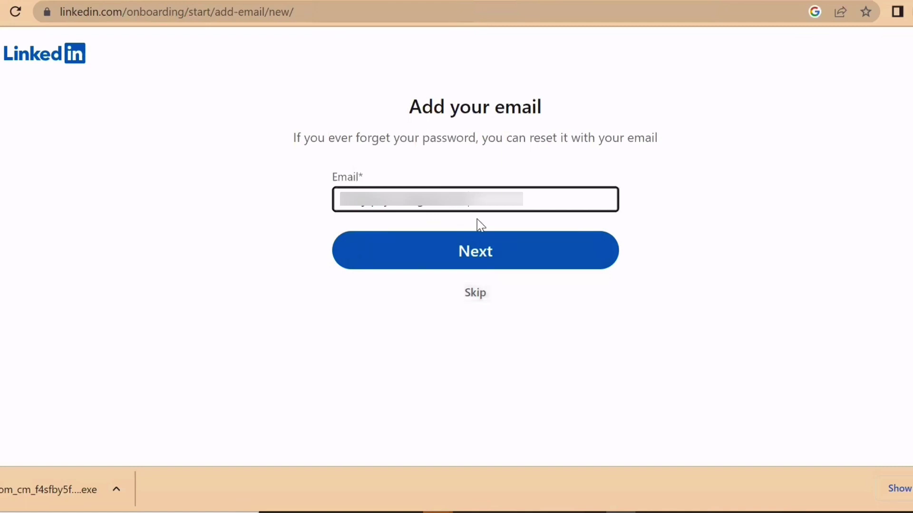
{"action": "left_click", "coordinate": [474, 297]}
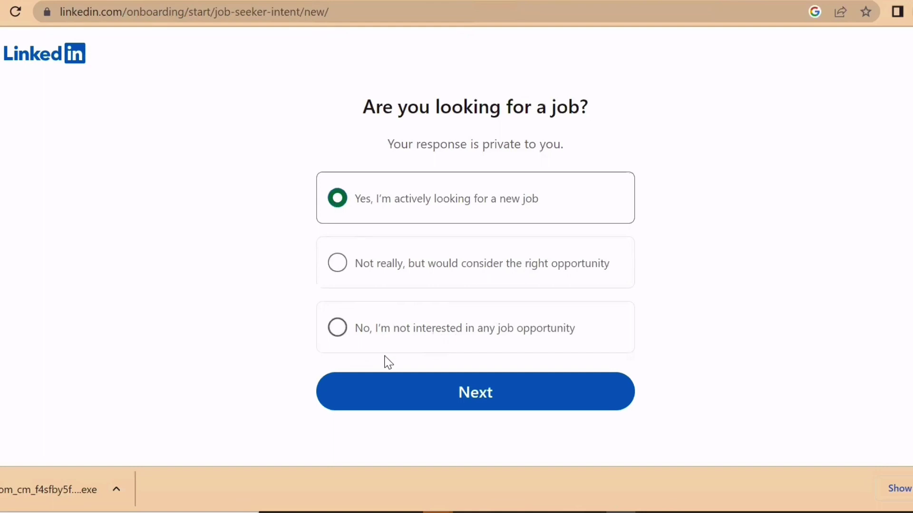
- Confirm actively looking for a new job and continue past the location step to Job titles
{"action": "left_click", "coordinate": [398, 393]}
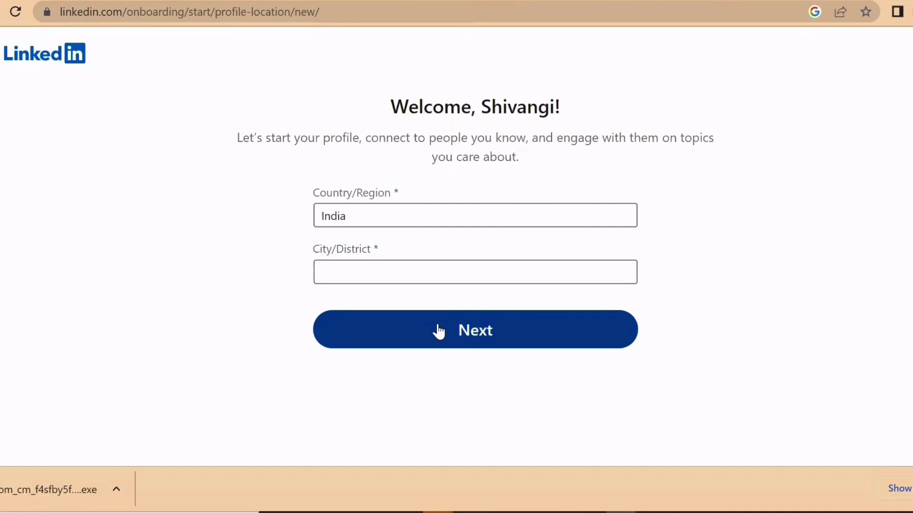
{"action": "left_click", "coordinate": [437, 331]}
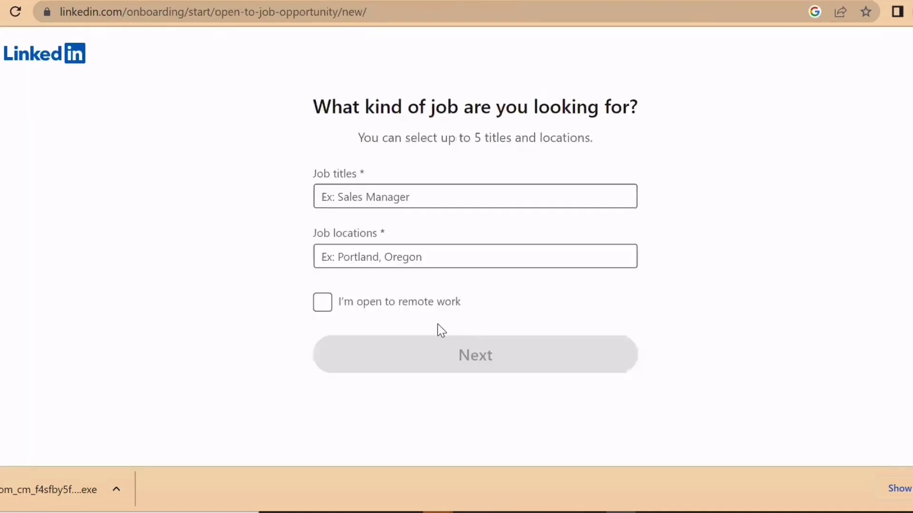
{"action": "left_click", "coordinate": [395, 194]}
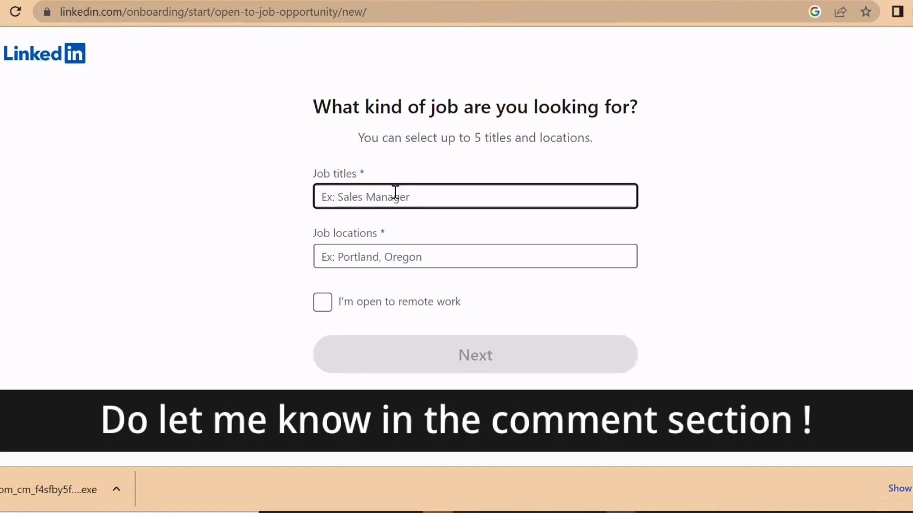
- Add Software Engineer, Web Developer and Frontend Developer as desired job titles
{"action": "type", "text": "sof"}
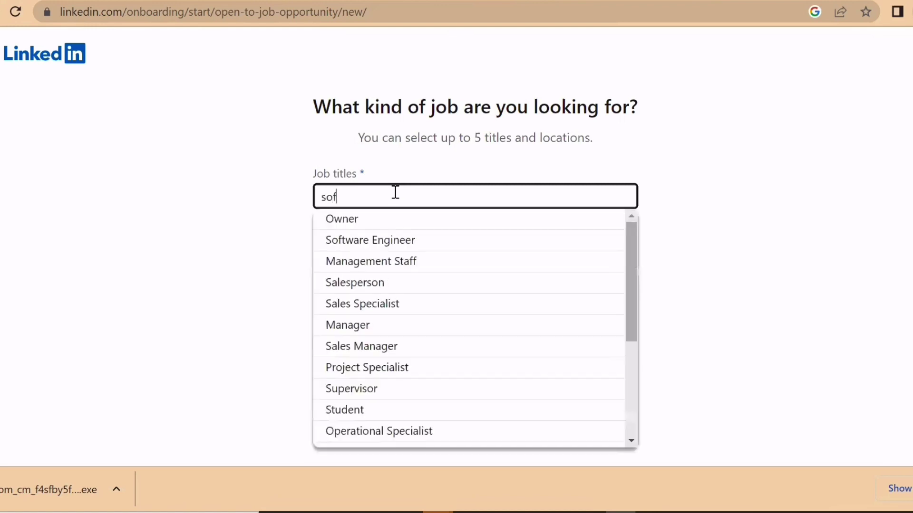
{"action": "type", "text": "tware"}
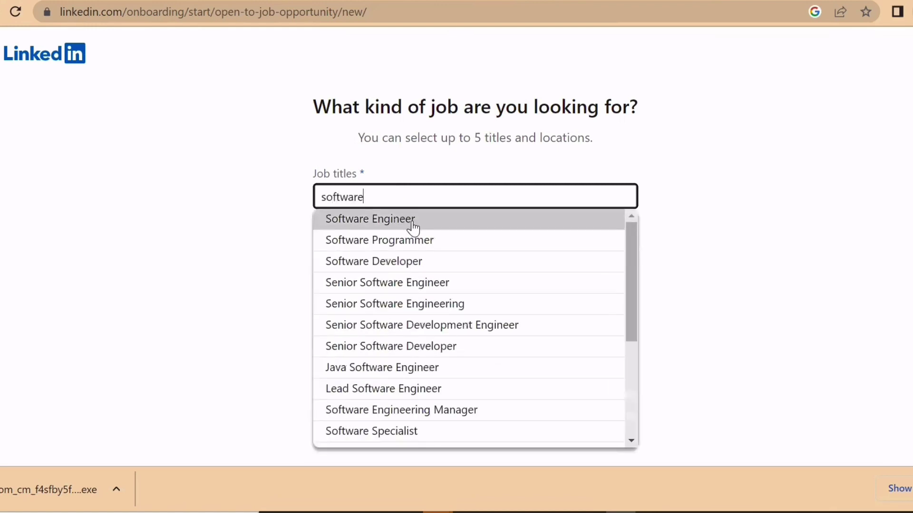
{"action": "left_click", "coordinate": [412, 227]}
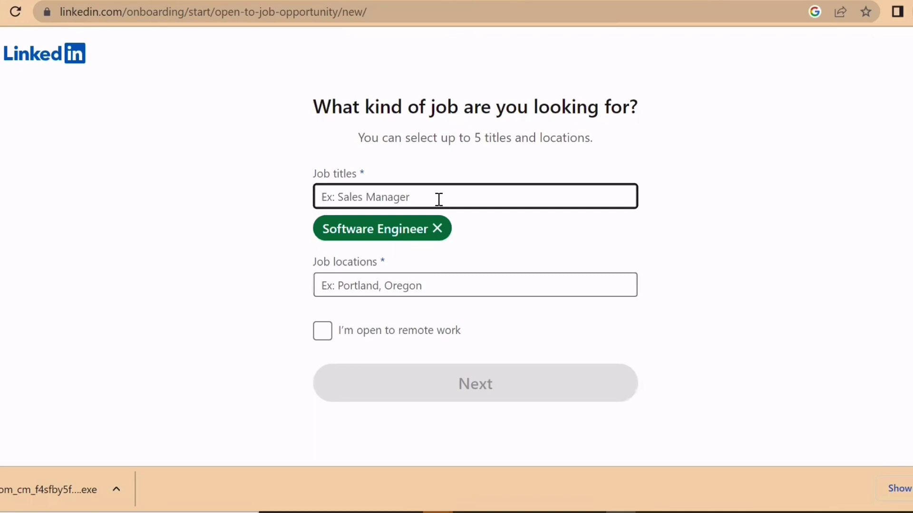
{"action": "type", "text": "wed"}
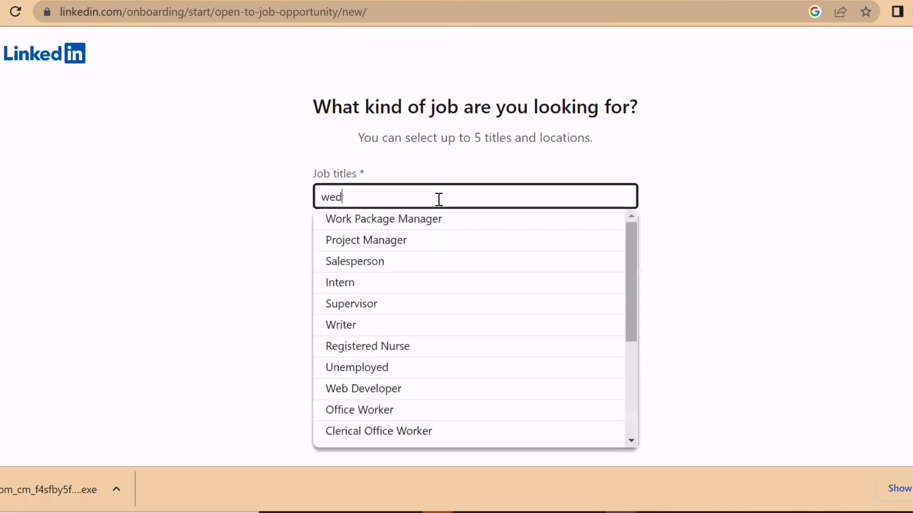
{"action": "key", "text": "BackSpace"}
{"action": "type", "text": "b "}
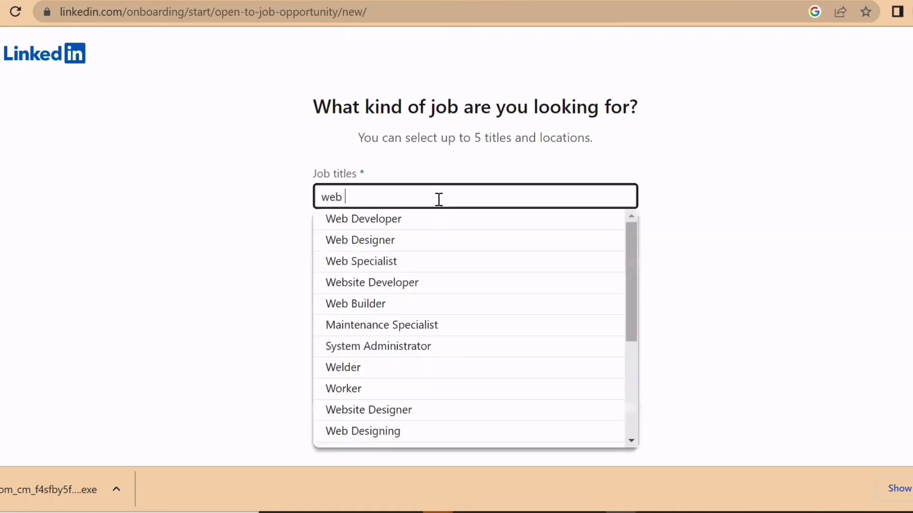
{"action": "type", "text": "developer"}
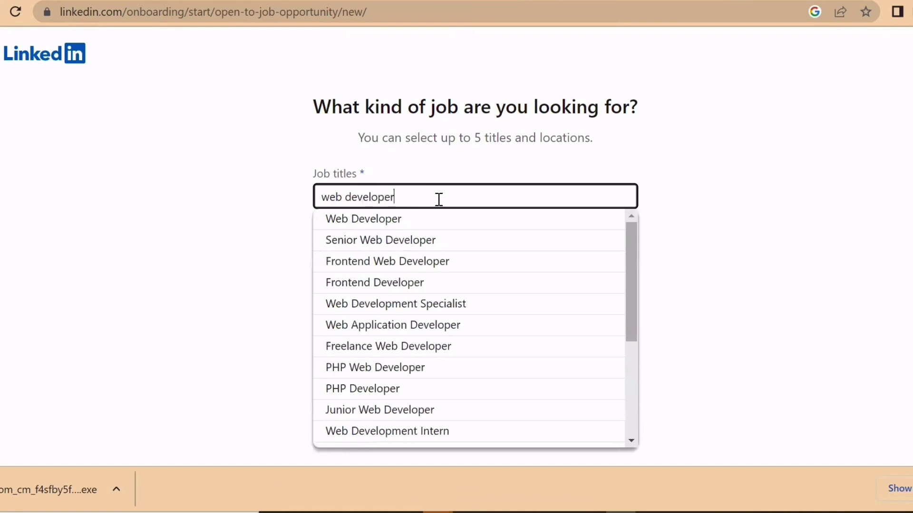
{"action": "left_click", "coordinate": [409, 227]}
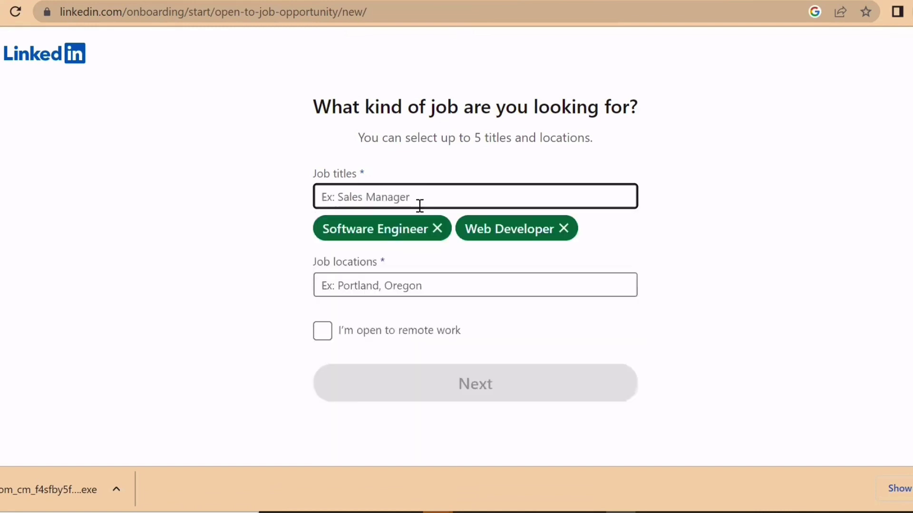
{"action": "type", "text": "front e"}
{"action": "key", "text": "BackSpace"}
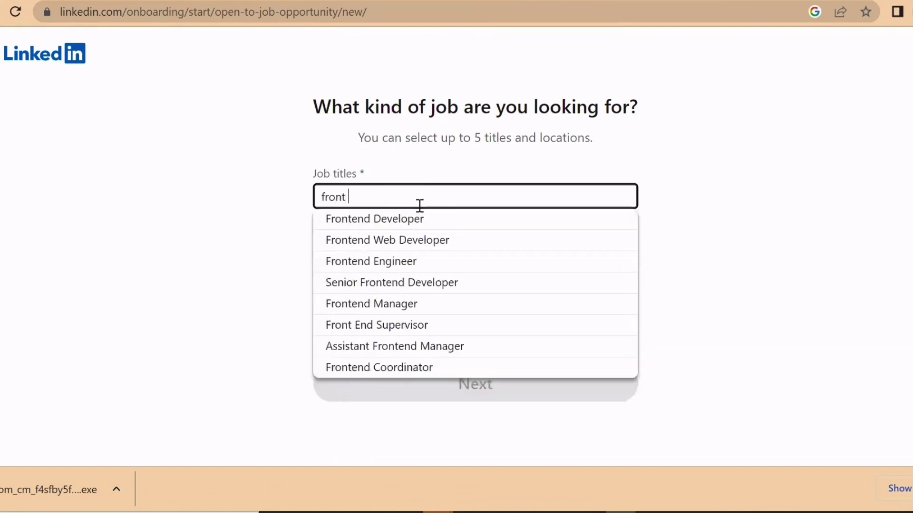
{"action": "type", "text": "end dev"}
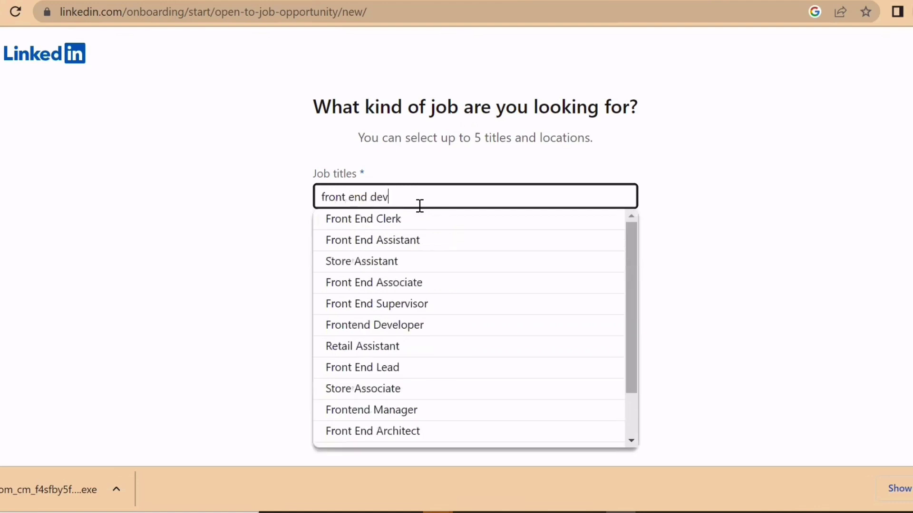
{"action": "type", "text": "eloper"}
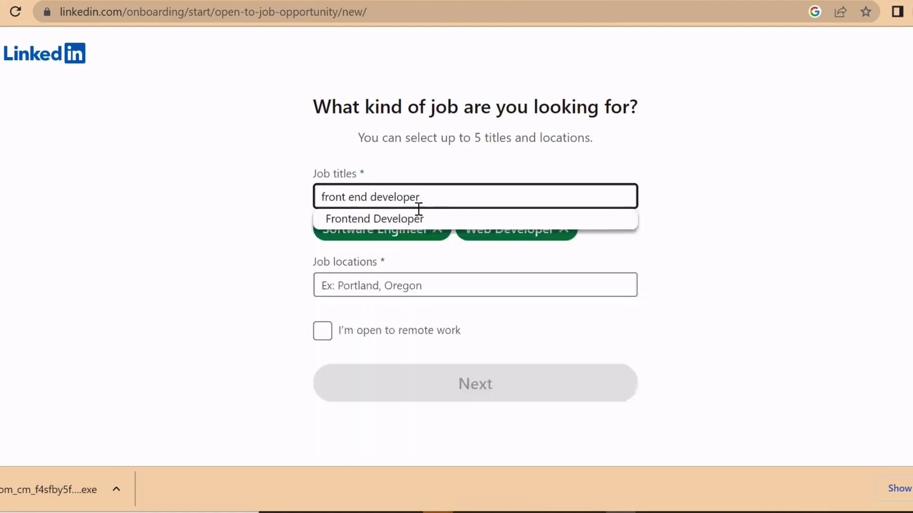
{"action": "key", "text": "Return"}
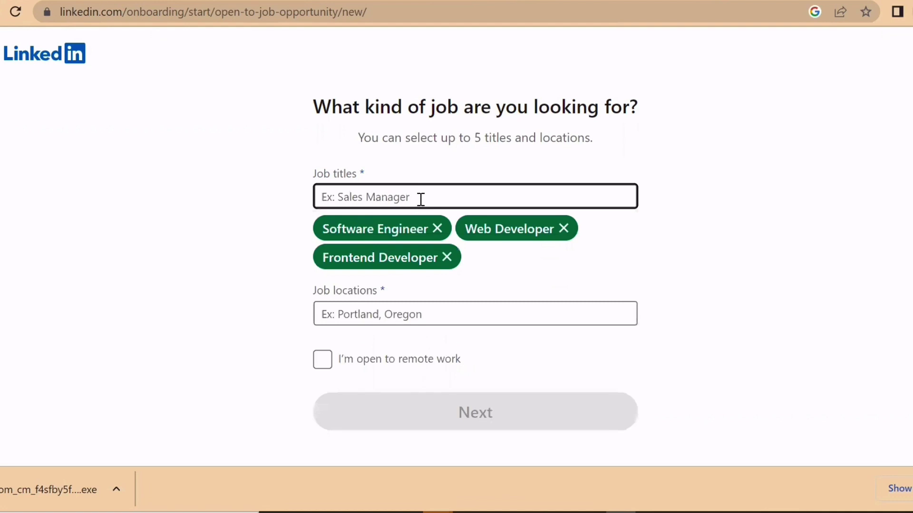
- Add Full Stack Engineer and Network Engineer as job titles, then focus Job locations
{"action": "type", "text": "backe"}
{"action": "key", "text": "BackSpace"}
{"action": "key", "text": "BackSpace"}
{"action": "key", "text": "BackSpace"}
{"action": "key", "text": "BackSpace"}
{"action": "key", "text": "BackSpace"}
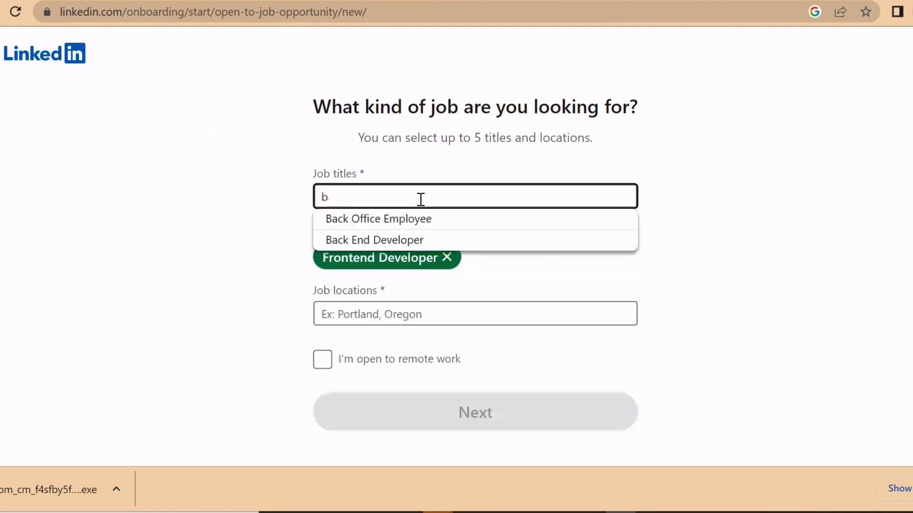
{"action": "type", "text": "full sta"}
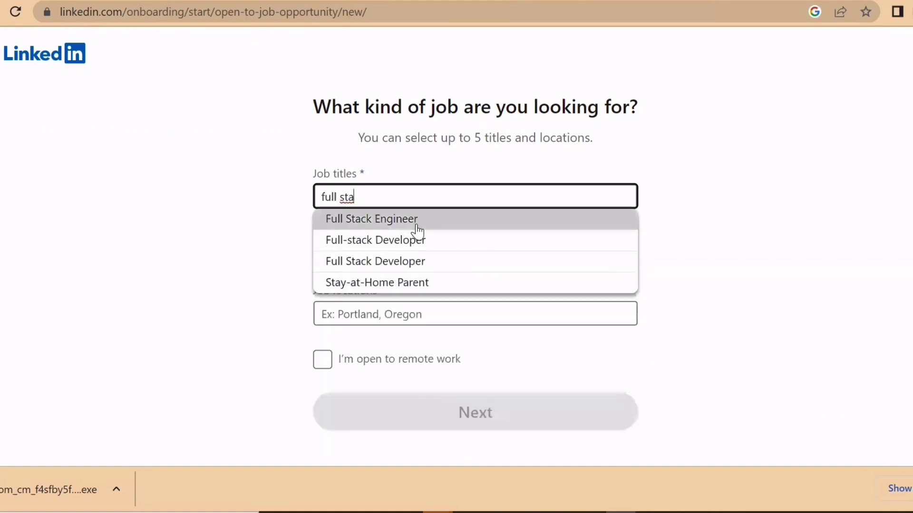
{"action": "left_click", "coordinate": [412, 224]}
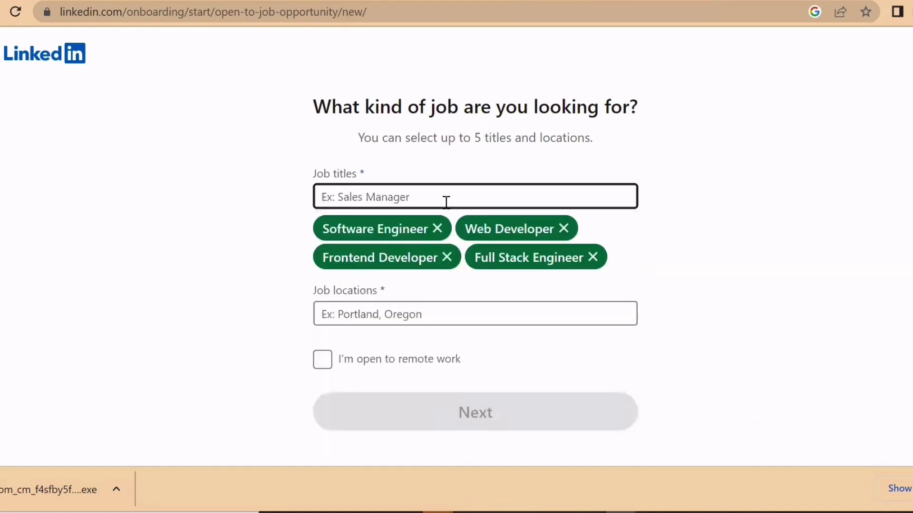
{"action": "type", "text": "net"}
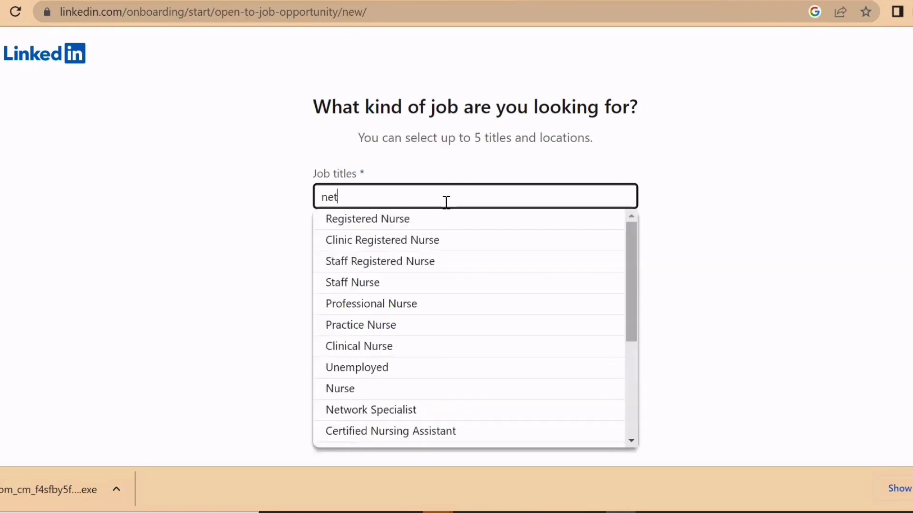
{"action": "type", "text": "wor"}
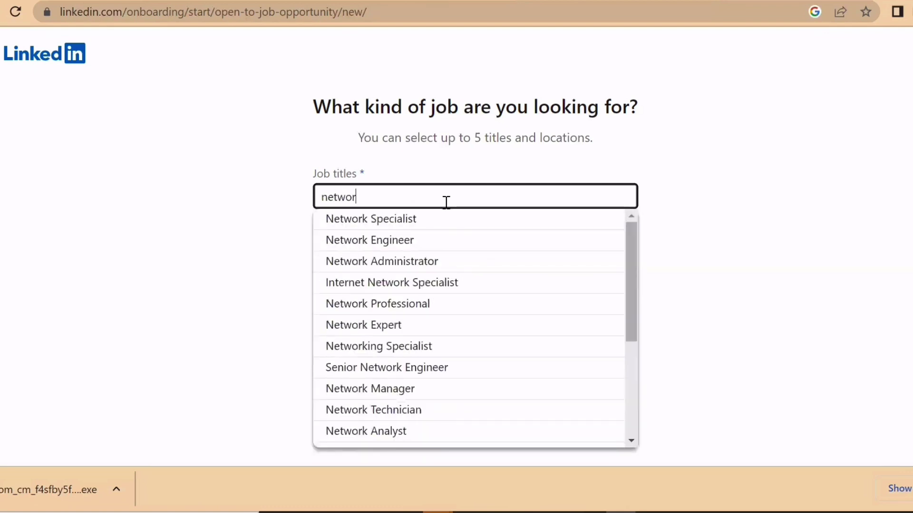
{"action": "left_click", "coordinate": [423, 242]}
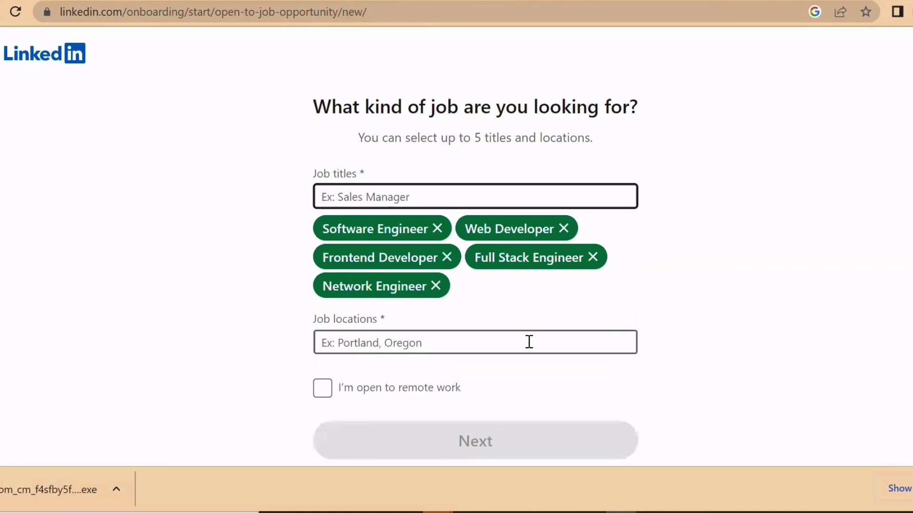
{"action": "scroll", "coordinate": [528, 340], "scroll_direction": "down", "scroll_amount": 1}
{"action": "left_click", "coordinate": [362, 331]}
- Set India as the job location, tick open to remote work, and continue
{"action": "type", "text": "India"}
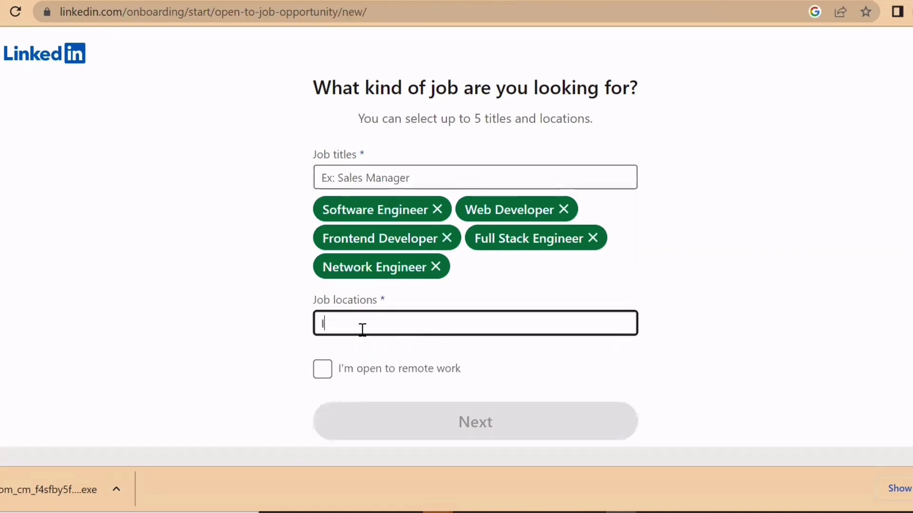
{"action": "left_click", "coordinate": [363, 346]}
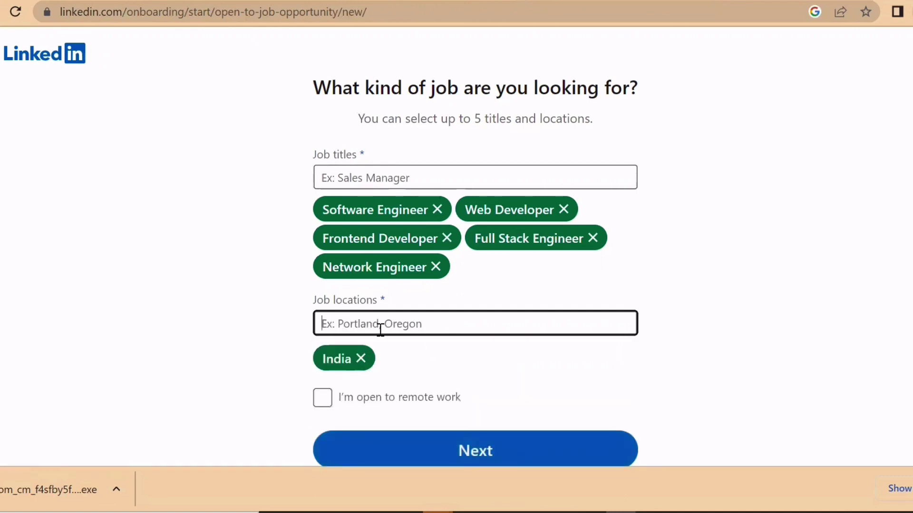
{"action": "left_click", "coordinate": [361, 398]}
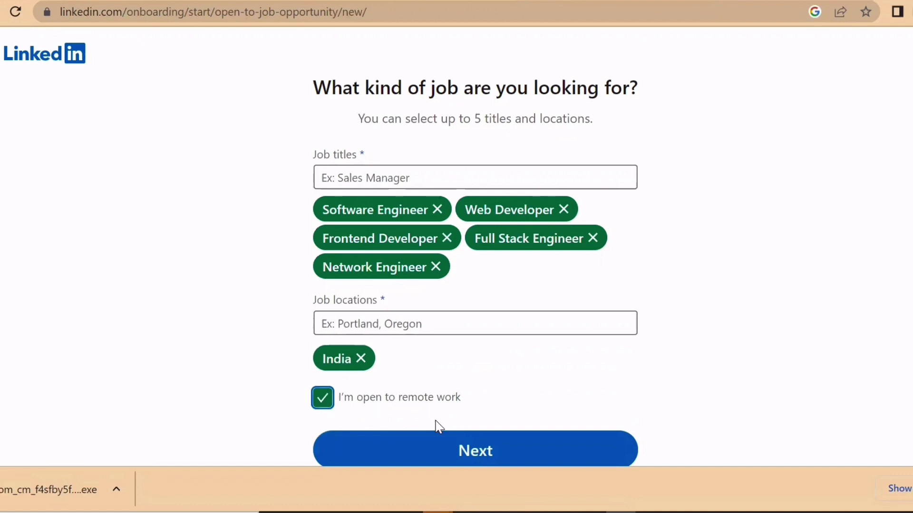
{"action": "left_click", "coordinate": [446, 458]}
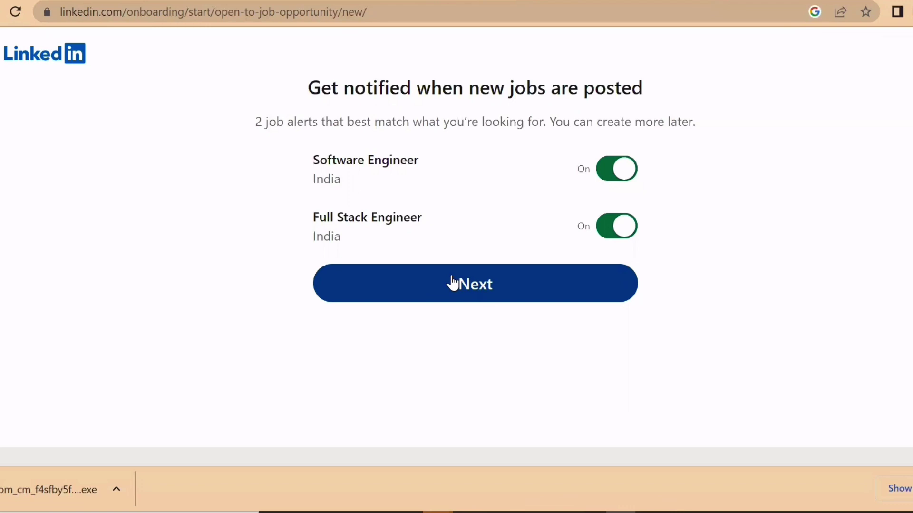
- Toggle the Software Engineer alert off and back on, then continue to recruiter visibility
{"action": "left_click", "coordinate": [618, 171]}
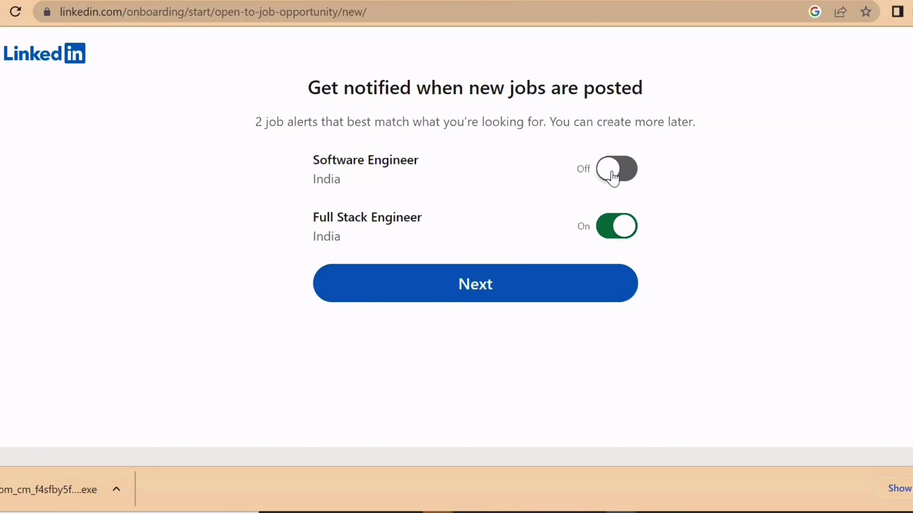
{"action": "left_click", "coordinate": [613, 178]}
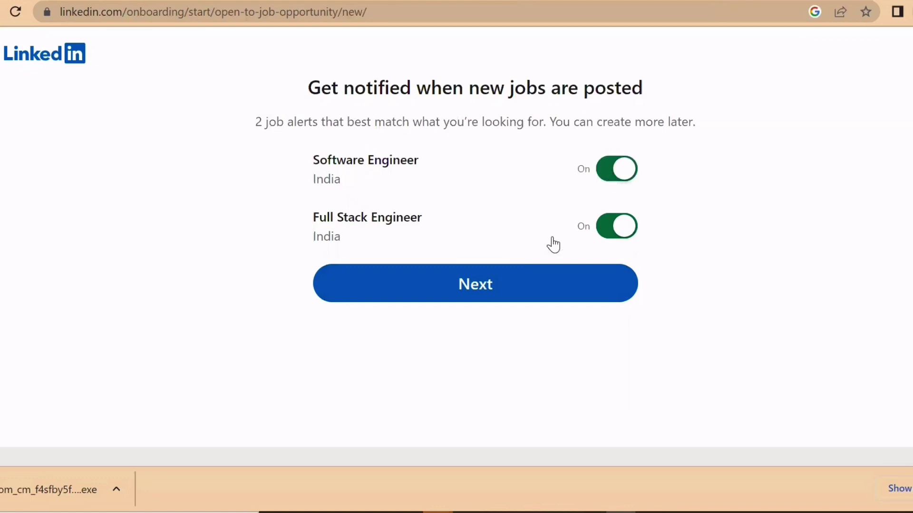
{"action": "left_click", "coordinate": [532, 295]}
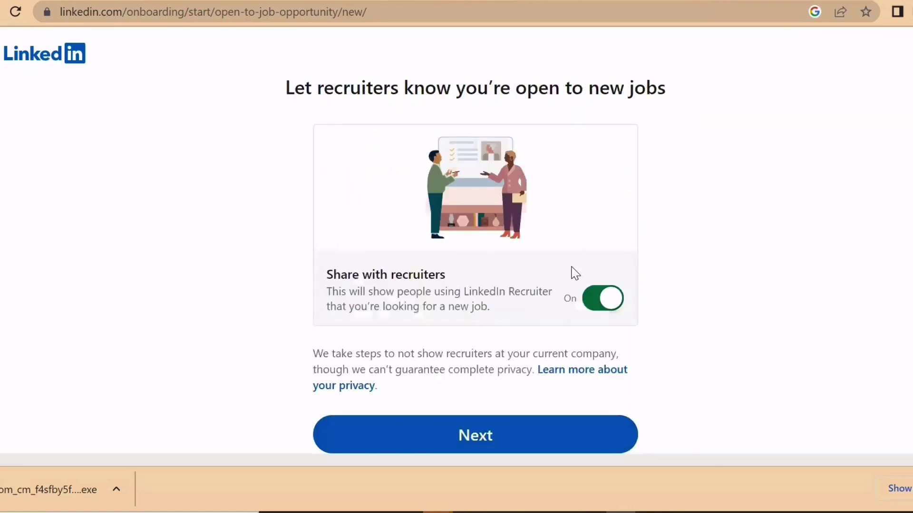
- Keep sharing with recruiters switched on, then skip past the mobile app QR code page
{"action": "scroll", "coordinate": [575, 273], "scroll_direction": "down", "scroll_amount": 1}
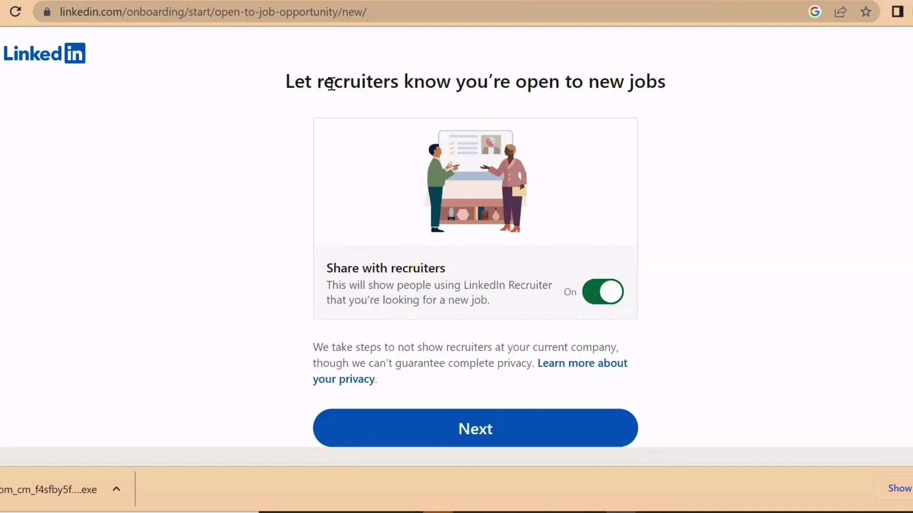
{"action": "left_click", "coordinate": [611, 299]}
{"action": "left_click", "coordinate": [595, 293]}
{"action": "left_click", "coordinate": [483, 433]}
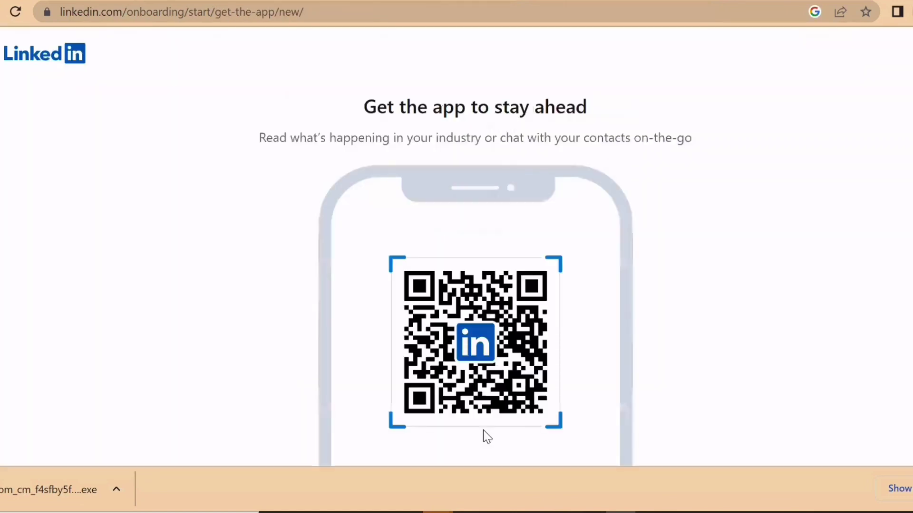
{"action": "scroll", "coordinate": [483, 434], "scroll_direction": "down", "scroll_amount": 3}
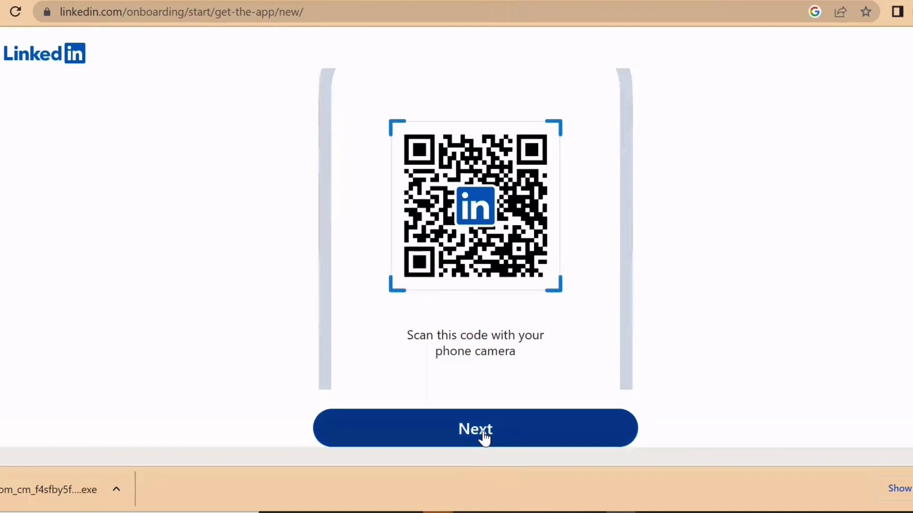
{"action": "left_click", "coordinate": [485, 439]}
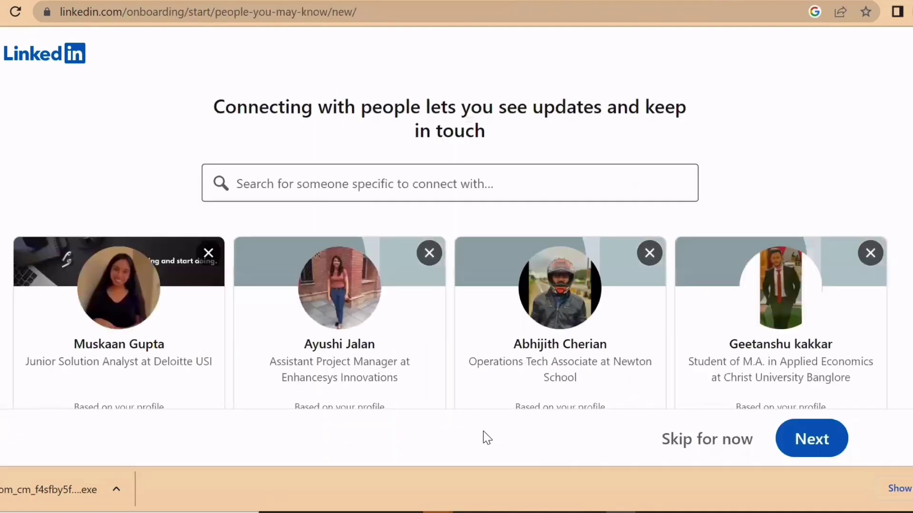
- Browse the People you may know cards, then skip connecting with anyone
{"action": "scroll", "coordinate": [528, 311], "scroll_direction": "down", "scroll_amount": 3}
{"action": "scroll", "coordinate": [528, 311], "scroll_direction": "up", "scroll_amount": 3}
{"action": "scroll", "coordinate": [528, 311], "scroll_direction": "down", "scroll_amount": 5}
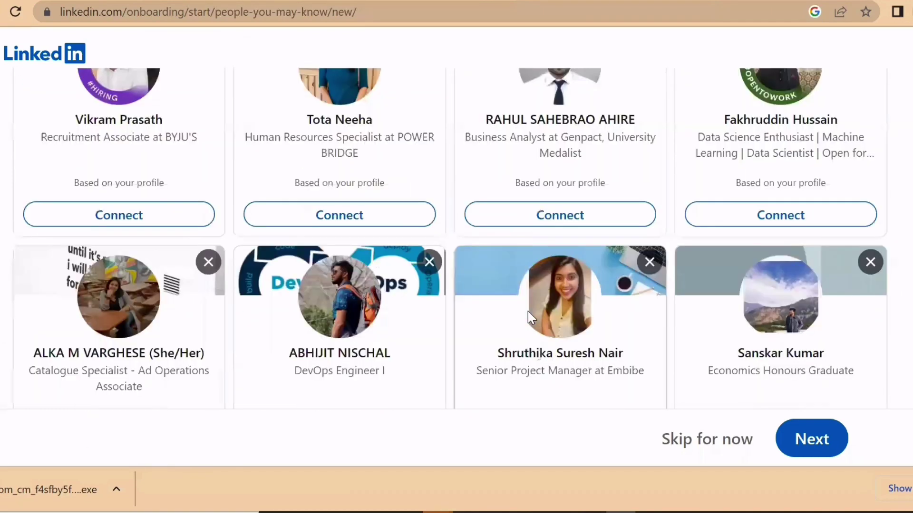
{"action": "scroll", "coordinate": [369, 167], "scroll_direction": "up", "scroll_amount": 5}
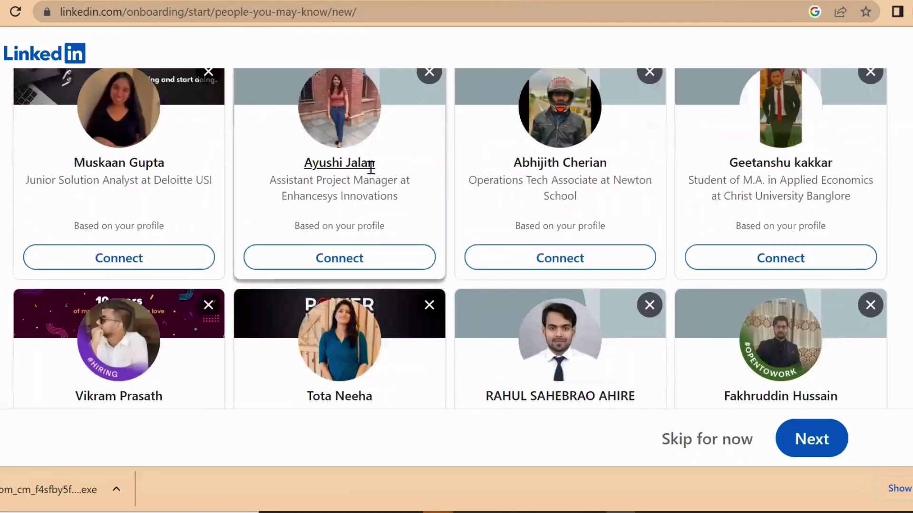
{"action": "scroll", "coordinate": [371, 167], "scroll_direction": "up", "scroll_amount": 4}
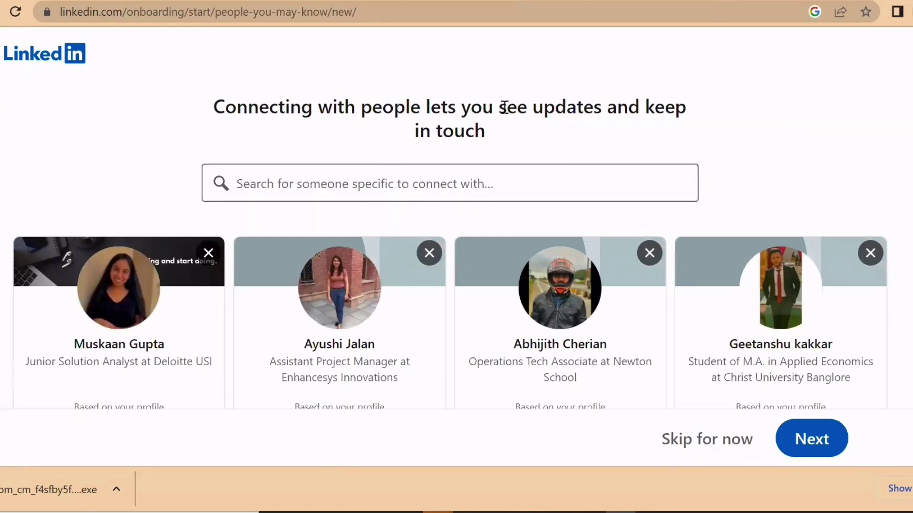
{"action": "scroll", "coordinate": [500, 133], "scroll_direction": "down", "scroll_amount": 2}
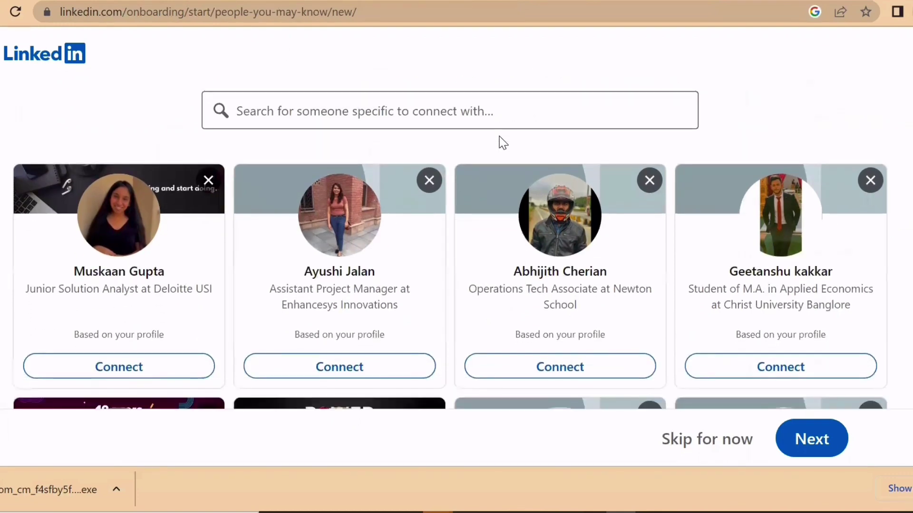
{"action": "scroll", "coordinate": [500, 138], "scroll_direction": "up", "scroll_amount": 2}
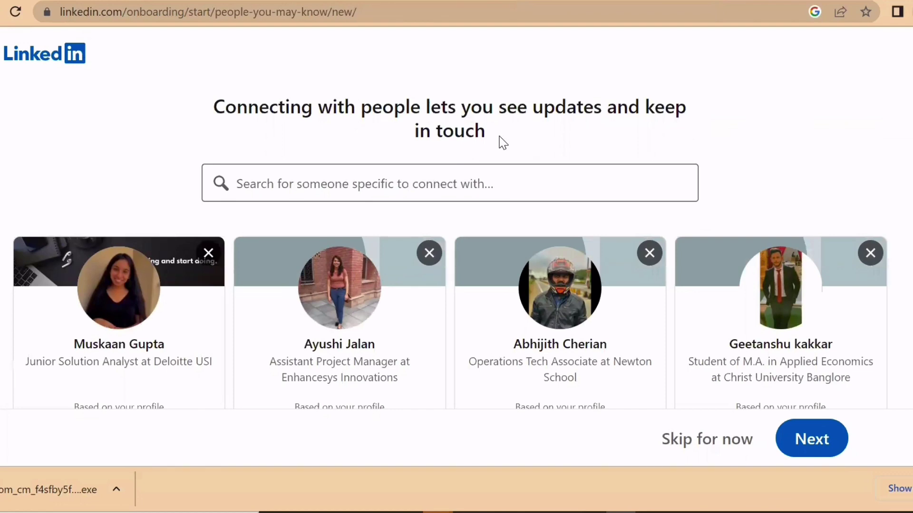
{"action": "scroll", "coordinate": [501, 143], "scroll_direction": "down", "scroll_amount": 9}
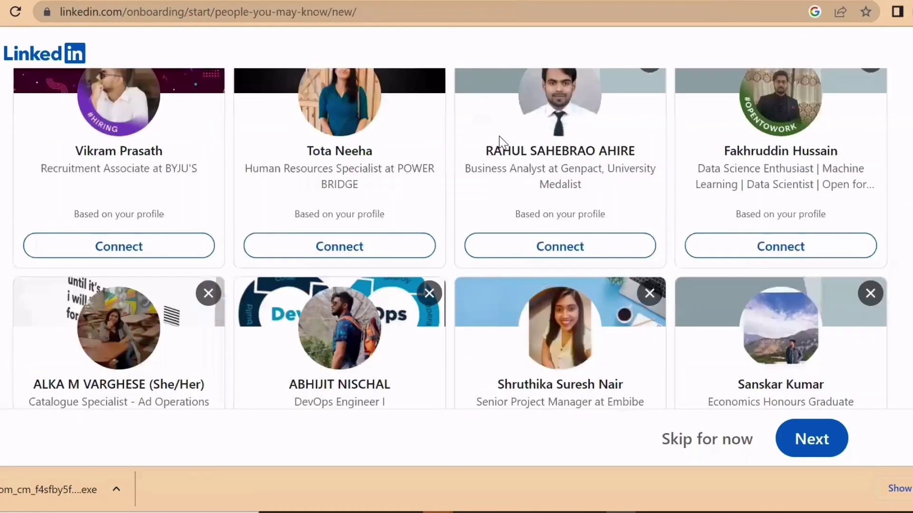
{"action": "scroll", "coordinate": [480, 245], "scroll_direction": "up", "scroll_amount": 2}
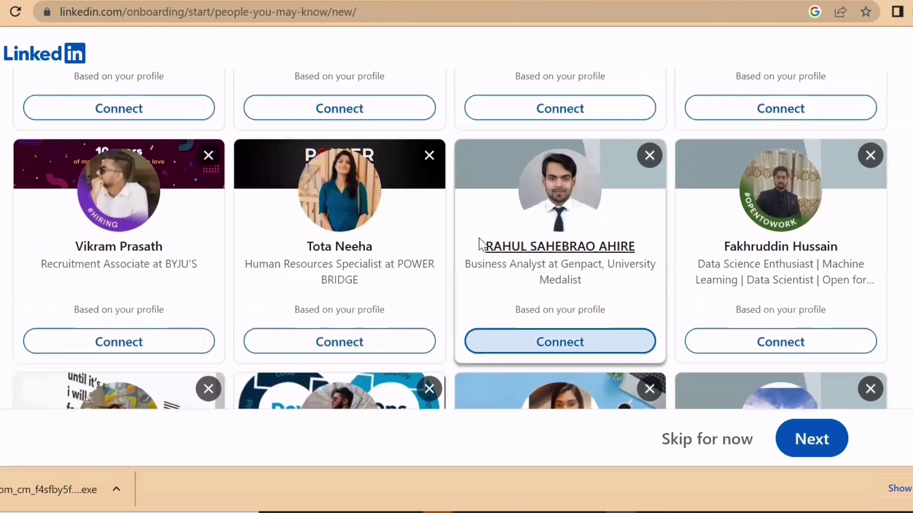
{"action": "scroll", "coordinate": [443, 237], "scroll_direction": "up", "scroll_amount": 1}
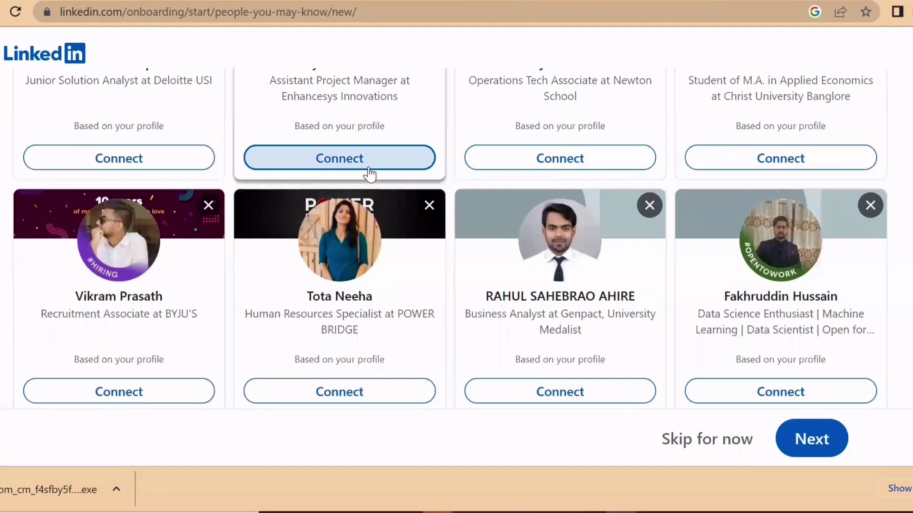
{"action": "scroll", "coordinate": [370, 170], "scroll_direction": "up", "scroll_amount": 1}
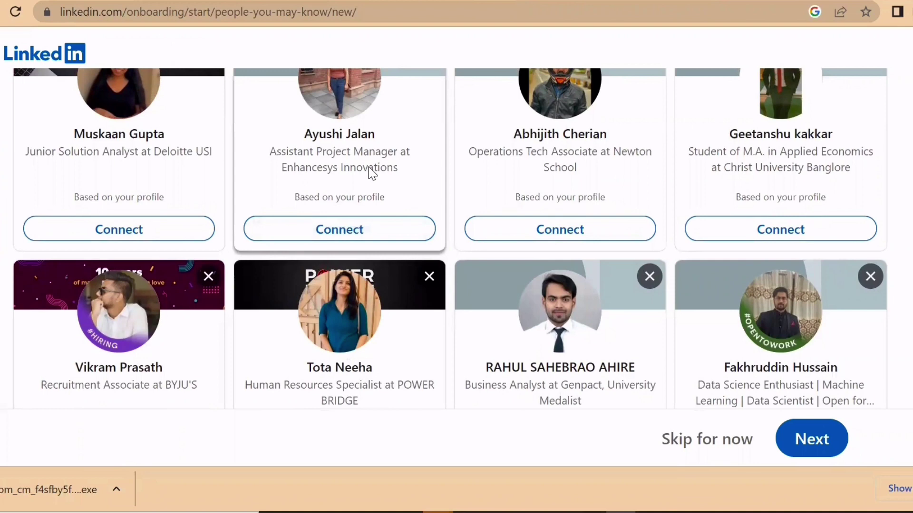
{"action": "scroll", "coordinate": [369, 167], "scroll_direction": "up", "scroll_amount": 2}
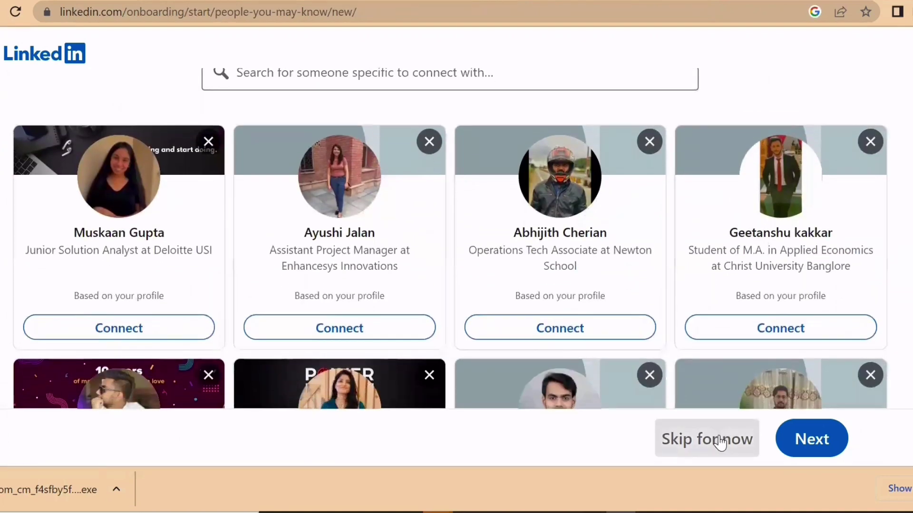
{"action": "scroll", "coordinate": [582, 229], "scroll_direction": "up", "scroll_amount": 2}
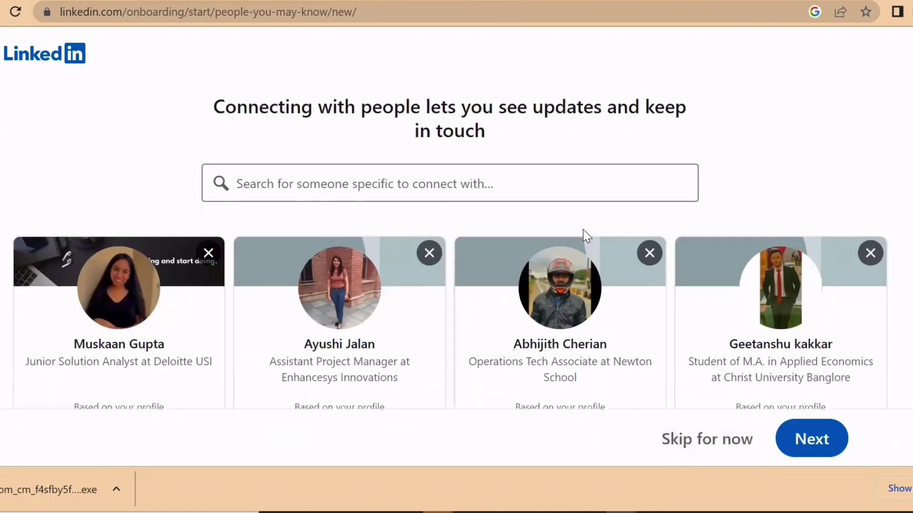
{"action": "scroll", "coordinate": [583, 229], "scroll_direction": "down", "scroll_amount": 3}
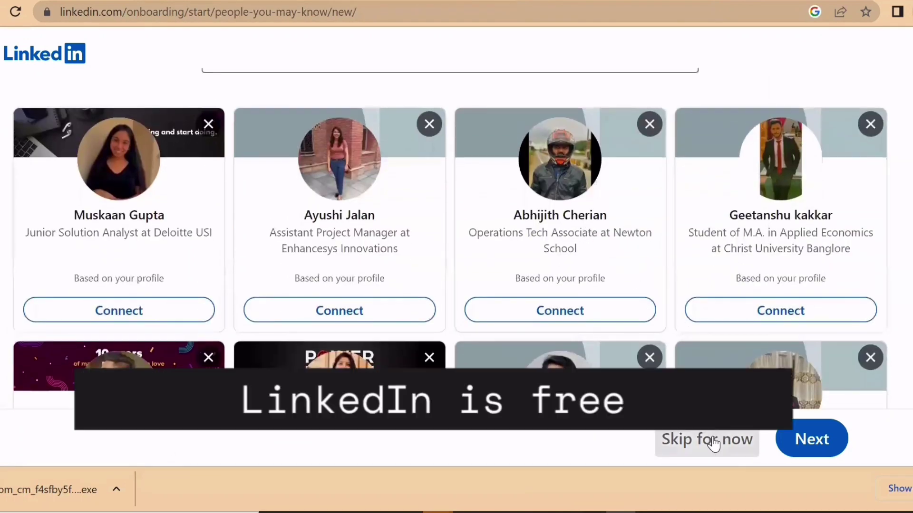
{"action": "left_click", "coordinate": [713, 436]}
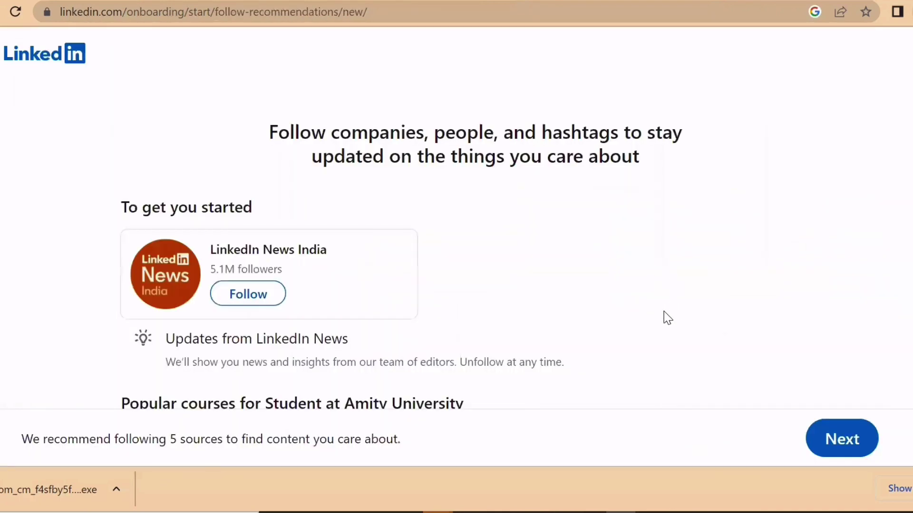
- Skip every suggested source and course and finish onboarding on the Jobs page
{"action": "scroll", "coordinate": [666, 317], "scroll_direction": "down", "scroll_amount": 1}
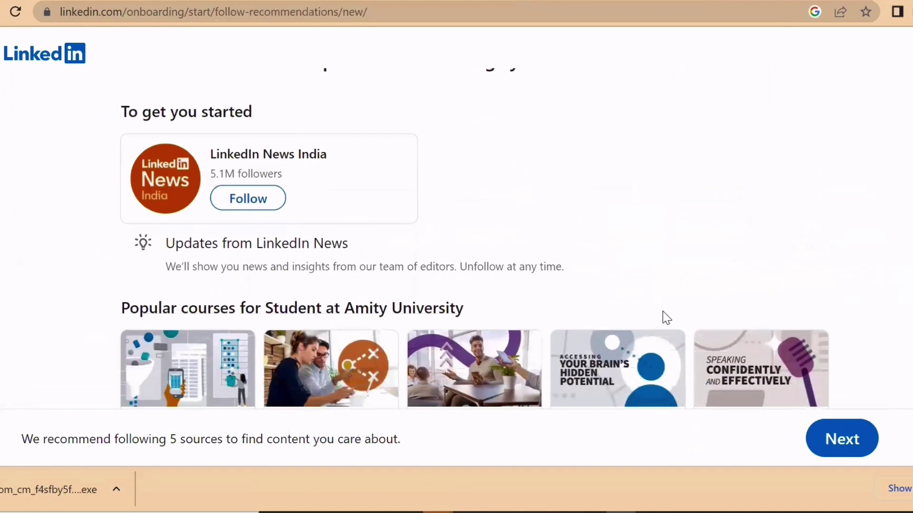
{"action": "scroll", "coordinate": [666, 317], "scroll_direction": "down", "scroll_amount": 3}
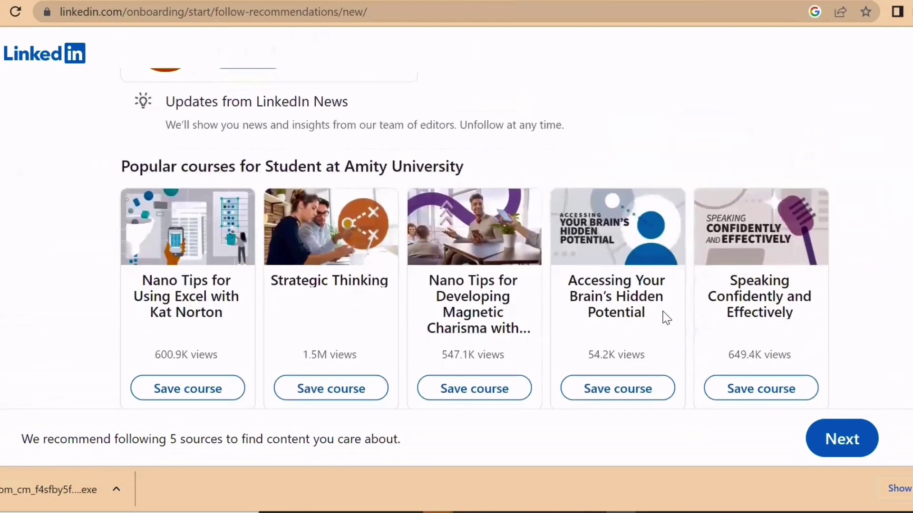
{"action": "scroll", "coordinate": [503, 347], "scroll_direction": "down", "scroll_amount": 2}
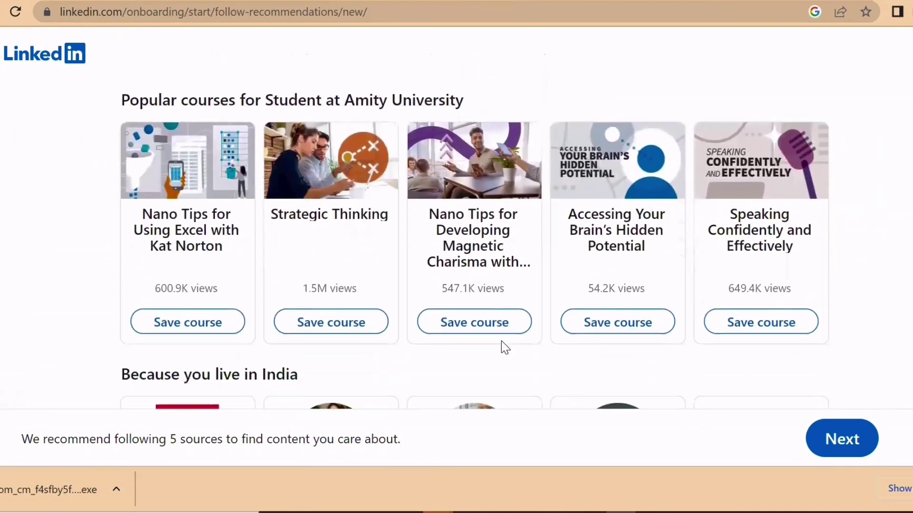
{"action": "scroll", "coordinate": [501, 345], "scroll_direction": "down", "scroll_amount": 1}
{"action": "scroll", "coordinate": [502, 345], "scroll_direction": "up", "scroll_amount": 1}
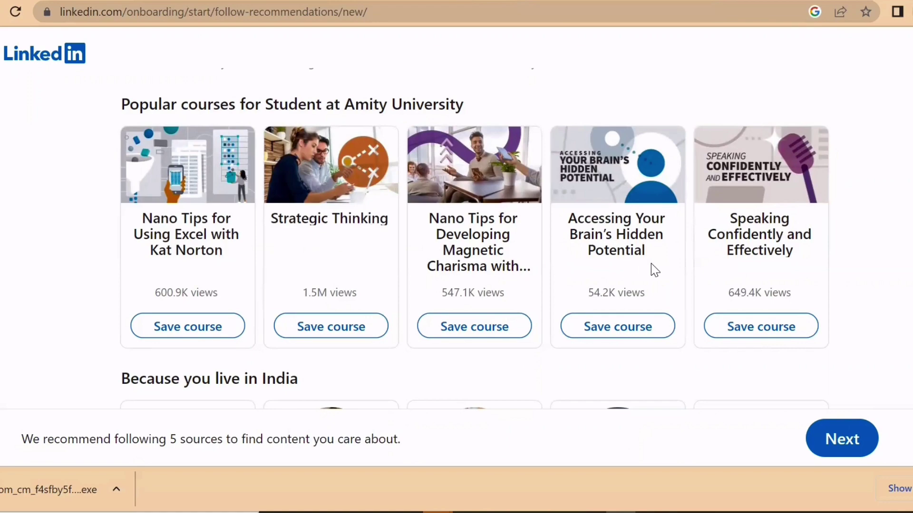
{"action": "scroll", "coordinate": [714, 274], "scroll_direction": "down", "scroll_amount": 3}
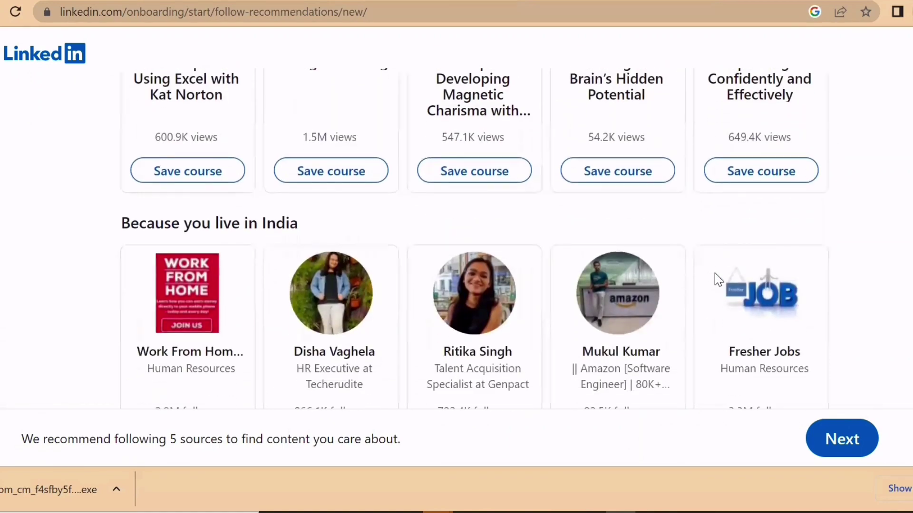
{"action": "scroll", "coordinate": [714, 274], "scroll_direction": "down", "scroll_amount": 5}
{"action": "scroll", "coordinate": [714, 273], "scroll_direction": "down", "scroll_amount": 7}
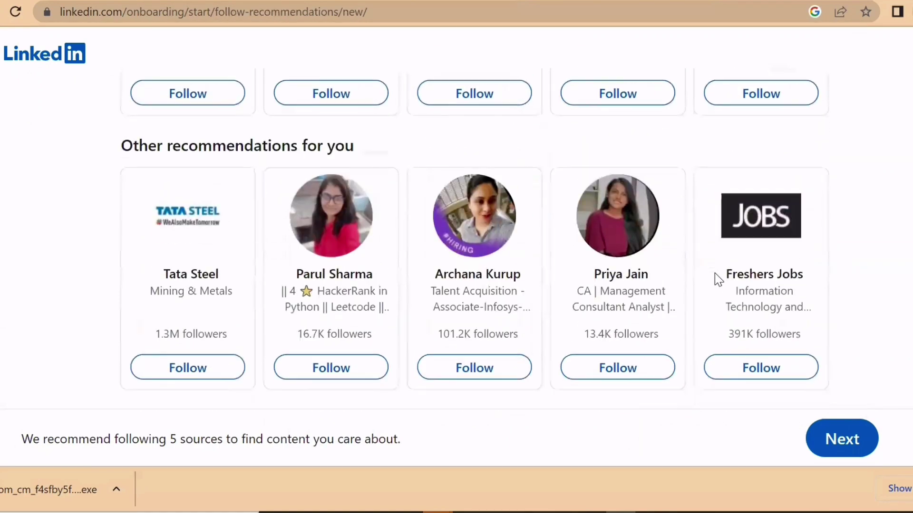
{"action": "scroll", "coordinate": [715, 273], "scroll_direction": "down", "scroll_amount": 1}
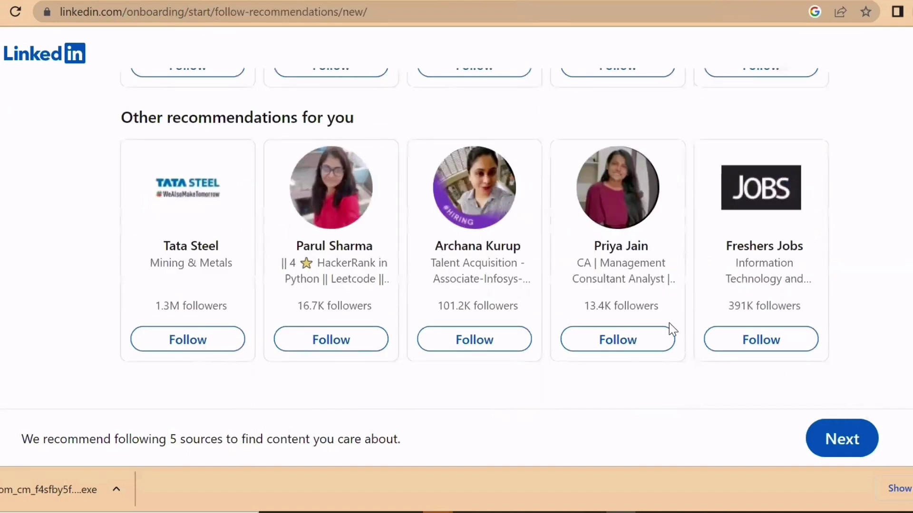
{"action": "left_click", "coordinate": [838, 442]}
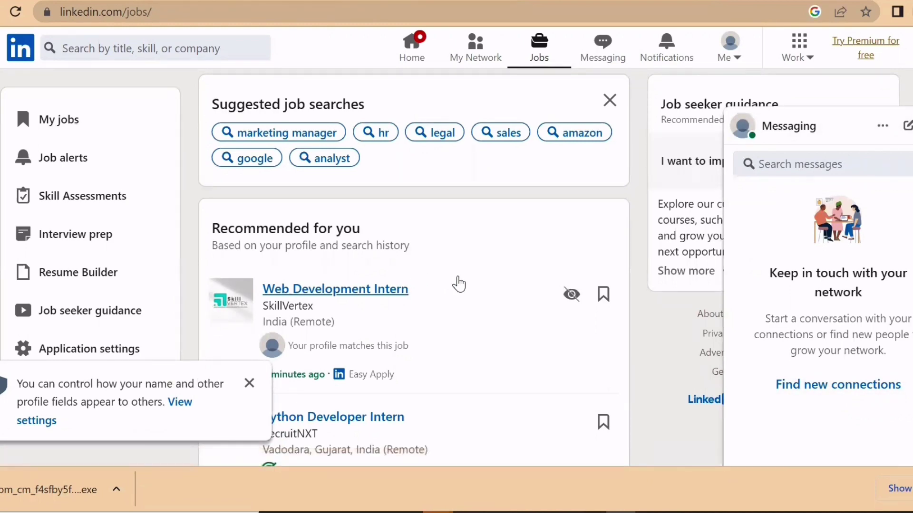
- Browse the recommended and remote job listings on the Jobs page
{"action": "scroll", "coordinate": [459, 284], "scroll_direction": "down", "scroll_amount": 1}
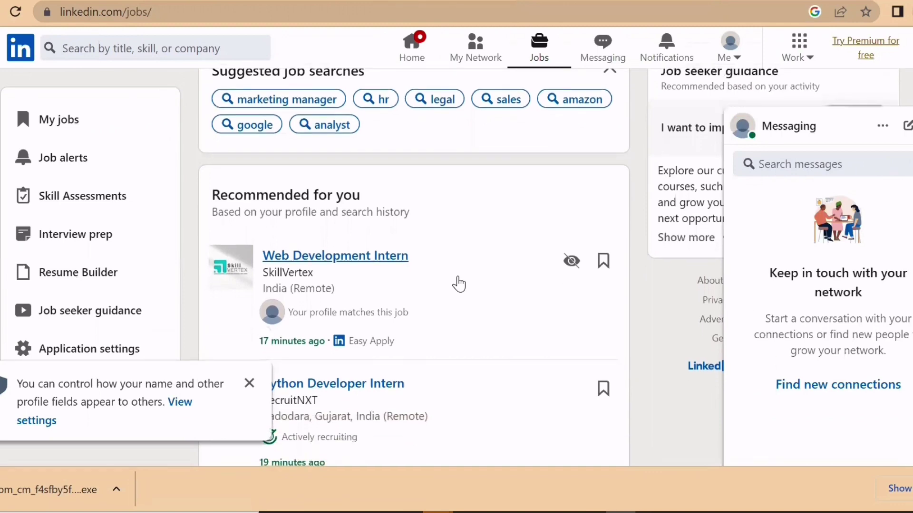
{"action": "scroll", "coordinate": [459, 285], "scroll_direction": "down", "scroll_amount": 2}
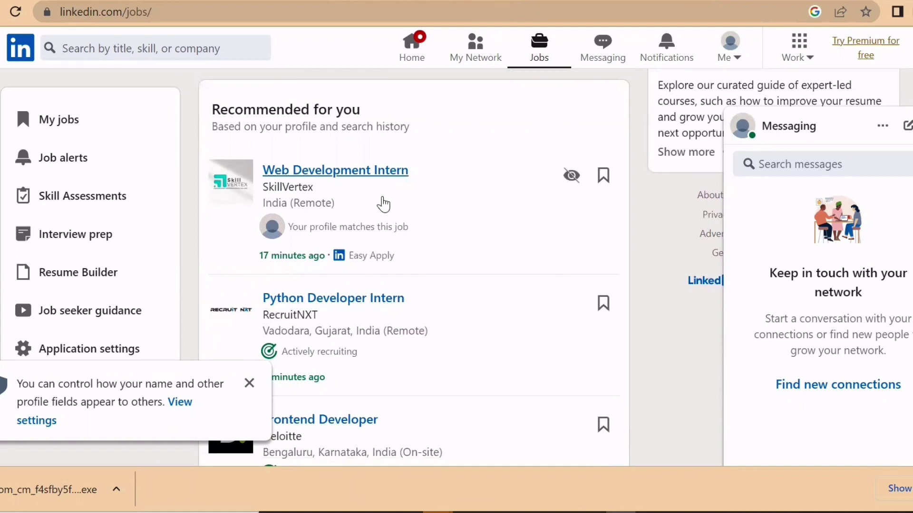
{"action": "scroll", "coordinate": [418, 208], "scroll_direction": "down", "scroll_amount": 1}
{"action": "scroll", "coordinate": [420, 205], "scroll_direction": "down", "scroll_amount": 2}
{"action": "right_click", "coordinate": [419, 201]}
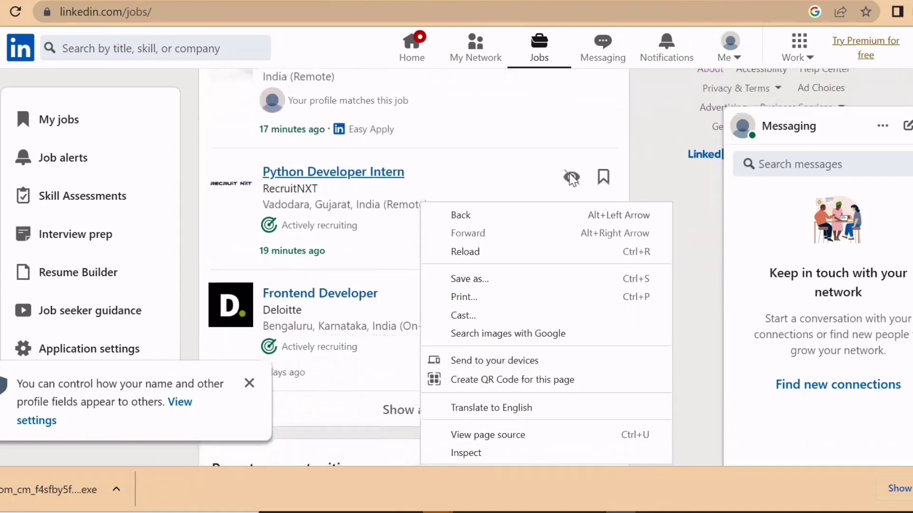
{"action": "left_click", "coordinate": [590, 160]}
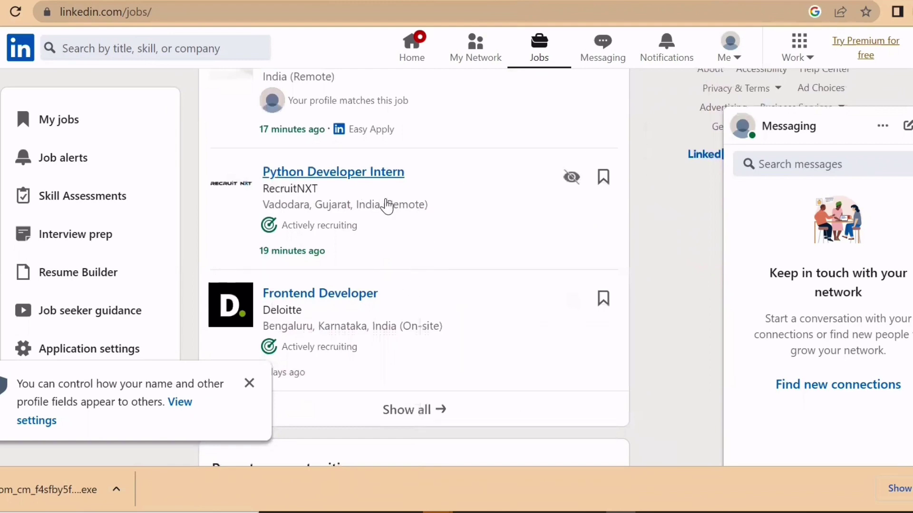
- Open the full list of 60 profile-based jobs under Recommended for you
{"action": "scroll", "coordinate": [387, 206], "scroll_direction": "up", "scroll_amount": 3}
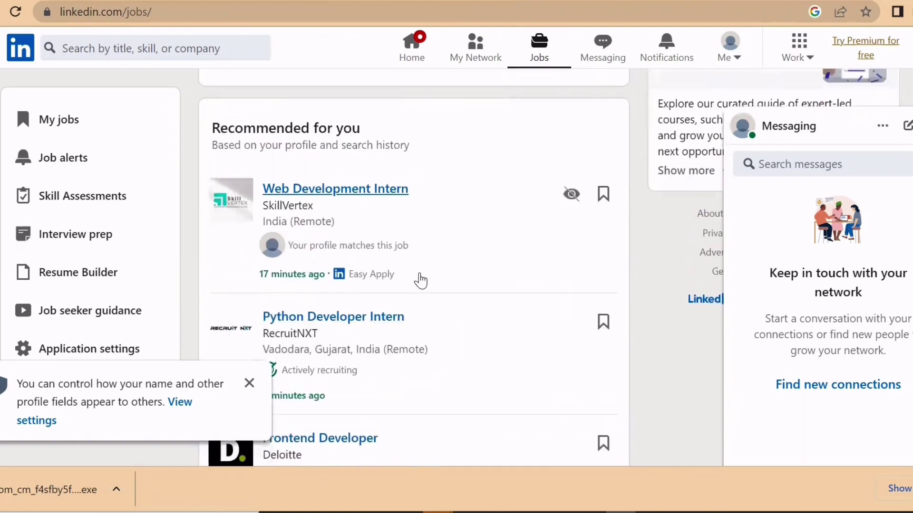
{"action": "scroll", "coordinate": [421, 279], "scroll_direction": "down", "scroll_amount": 4}
{"action": "scroll", "coordinate": [417, 280], "scroll_direction": "down", "scroll_amount": 1}
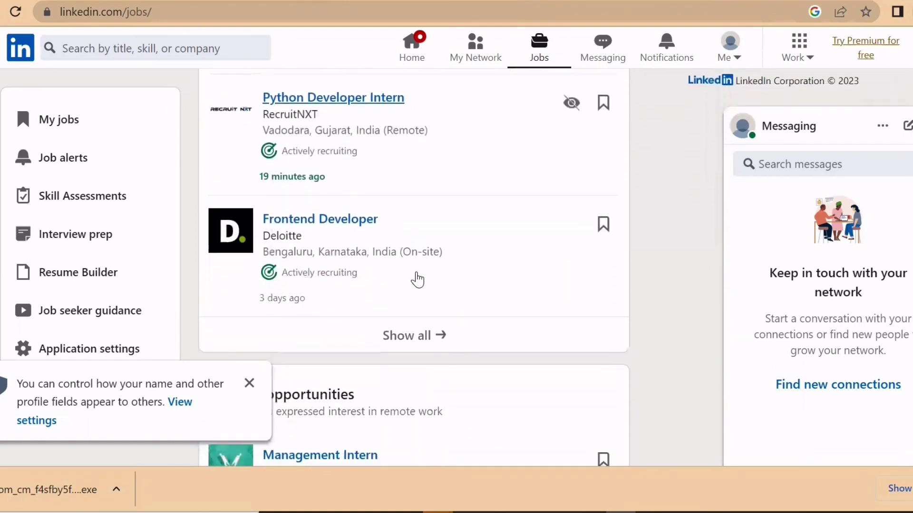
{"action": "scroll", "coordinate": [418, 281], "scroll_direction": "down", "scroll_amount": 1}
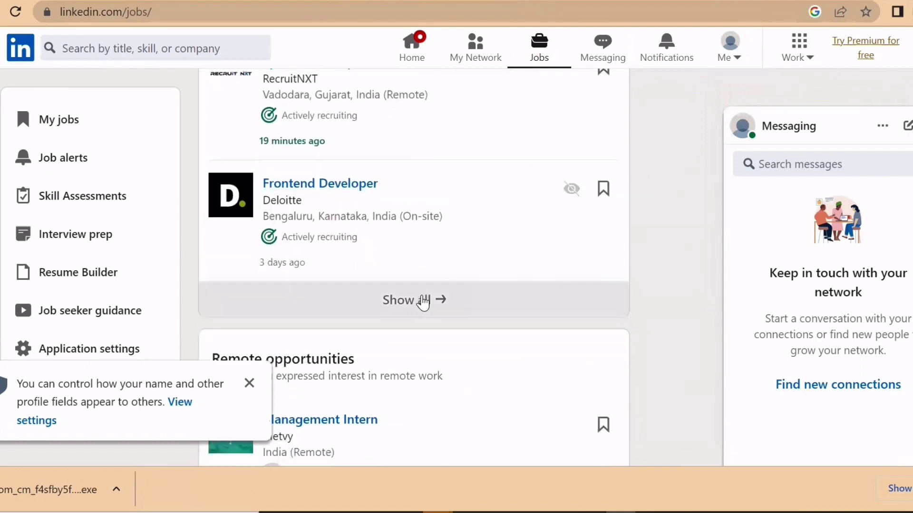
{"action": "scroll", "coordinate": [408, 416], "scroll_direction": "down", "scroll_amount": 3}
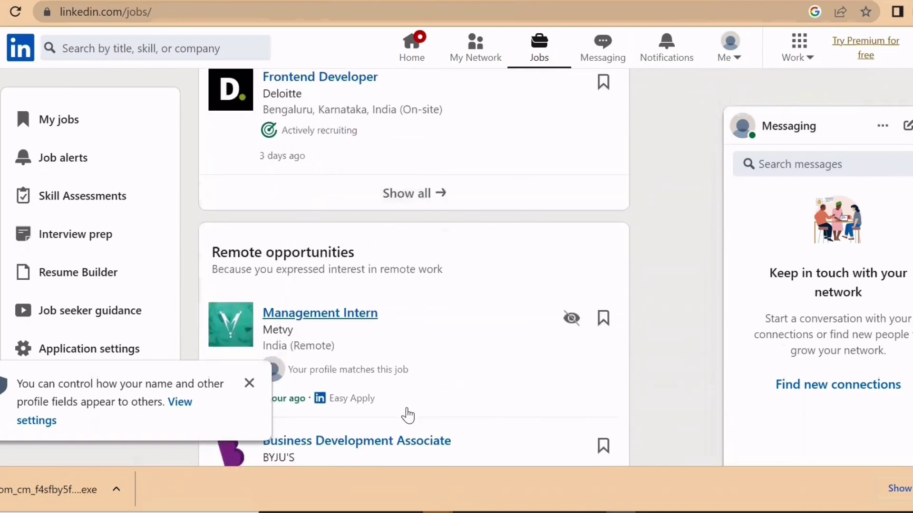
{"action": "scroll", "coordinate": [408, 416], "scroll_direction": "down", "scroll_amount": 3}
{"action": "scroll", "coordinate": [408, 416], "scroll_direction": "down", "scroll_amount": 2}
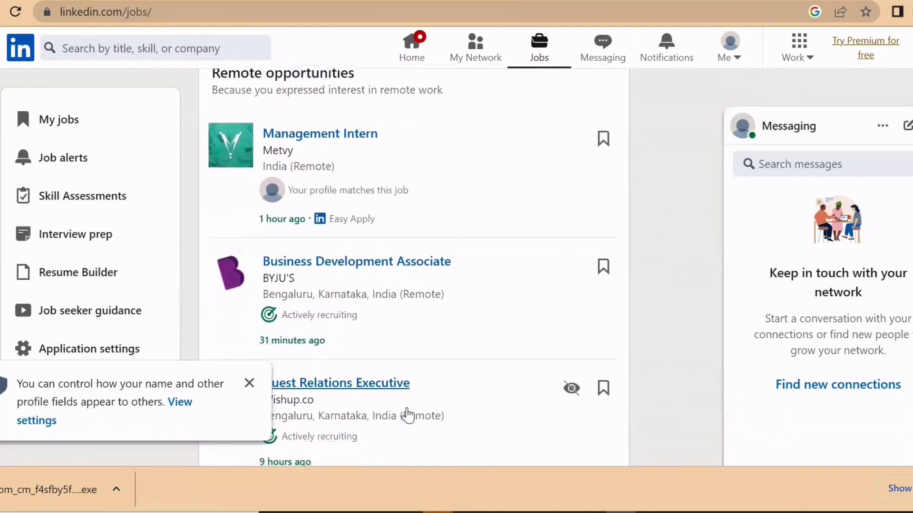
{"action": "scroll", "coordinate": [408, 416], "scroll_direction": "down", "scroll_amount": 1}
{"action": "scroll", "coordinate": [408, 416], "scroll_direction": "up", "scroll_amount": 5}
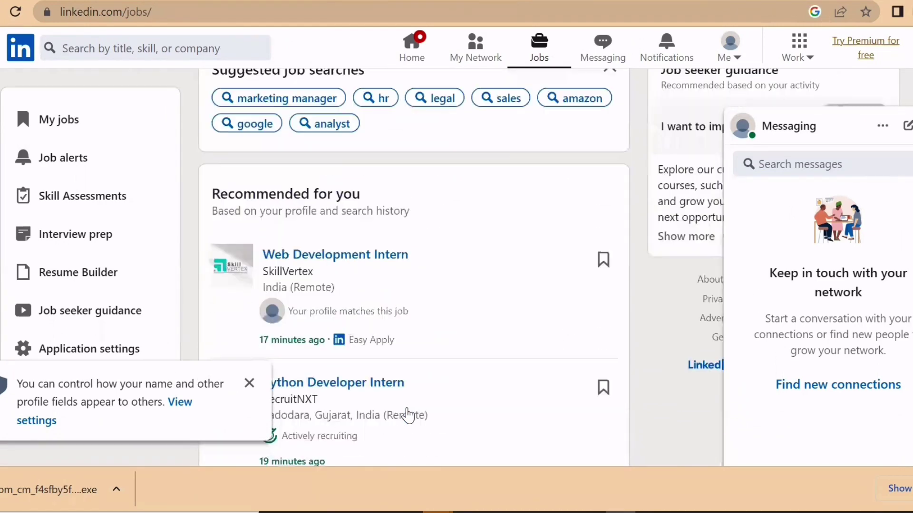
{"action": "scroll", "coordinate": [408, 416], "scroll_direction": "down", "scroll_amount": 5}
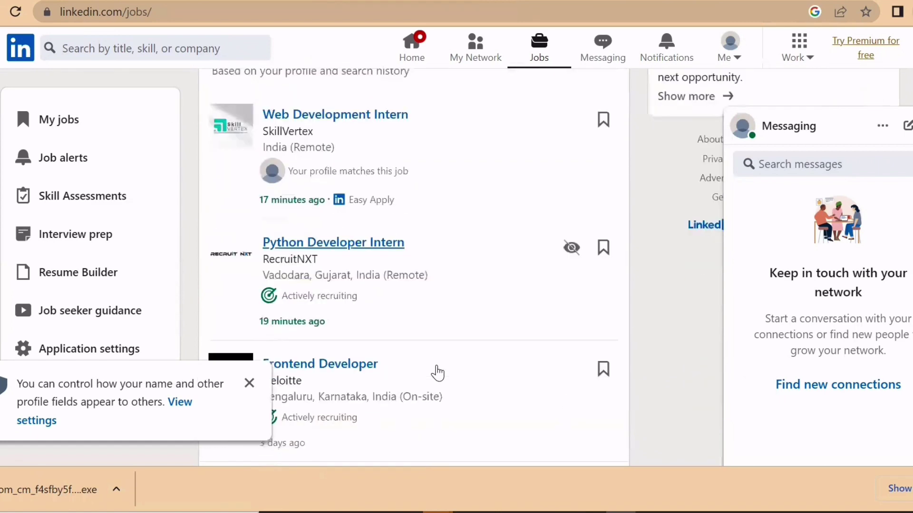
{"action": "left_click", "coordinate": [426, 357]}
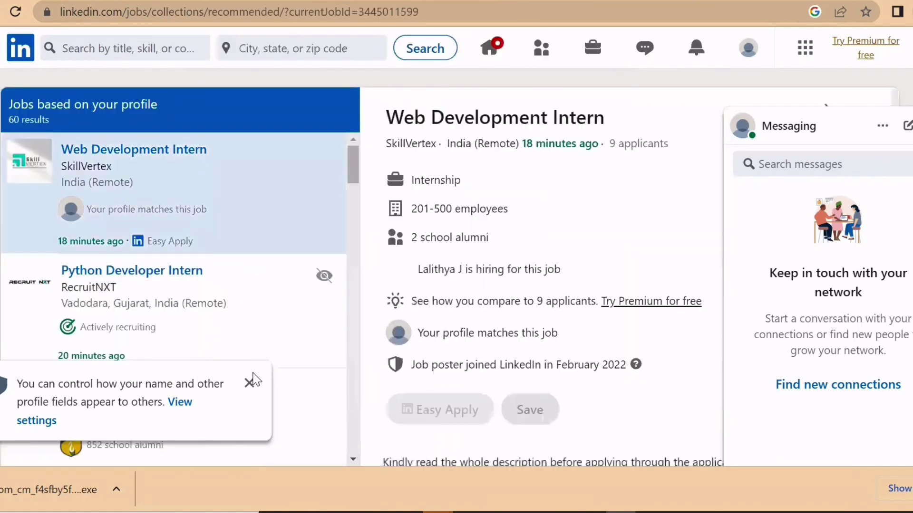
- Dismiss the profile visibility notice and close the Premium away-message offer
{"action": "left_click", "coordinate": [249, 383]}
{"action": "scroll", "coordinate": [265, 320], "scroll_direction": "down", "scroll_amount": 1}
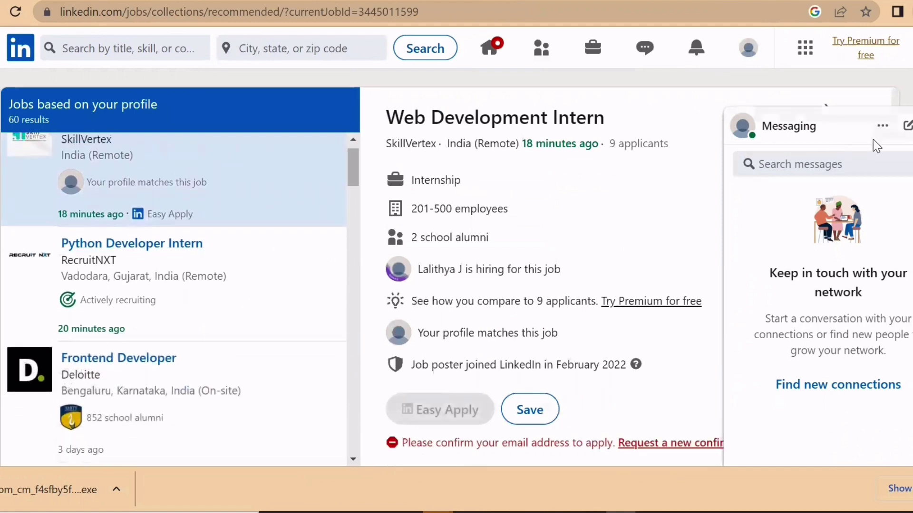
{"action": "left_click", "coordinate": [884, 129]}
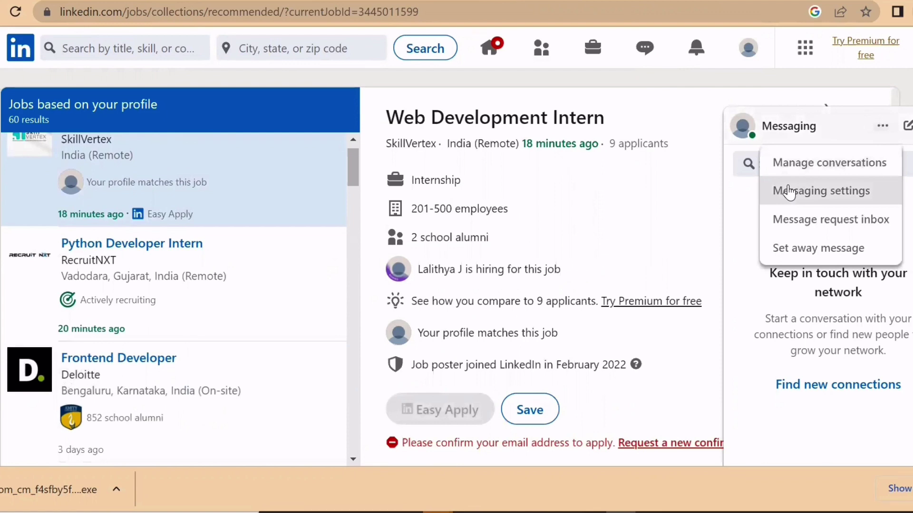
{"action": "left_click", "coordinate": [826, 248]}
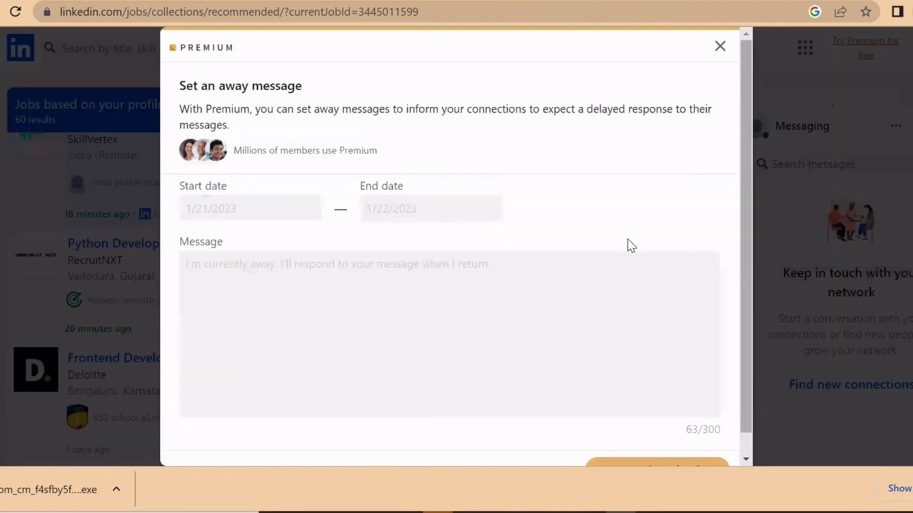
{"action": "left_click", "coordinate": [720, 46]}
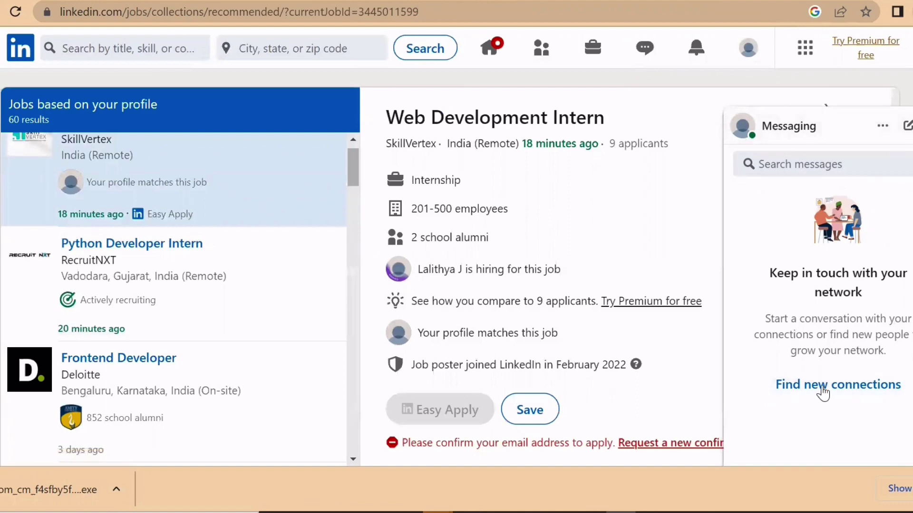
- Minimise the Messaging panel and dismiss the browser's context menu
{"action": "scroll", "coordinate": [597, 335], "scroll_direction": "down", "scroll_amount": 1}
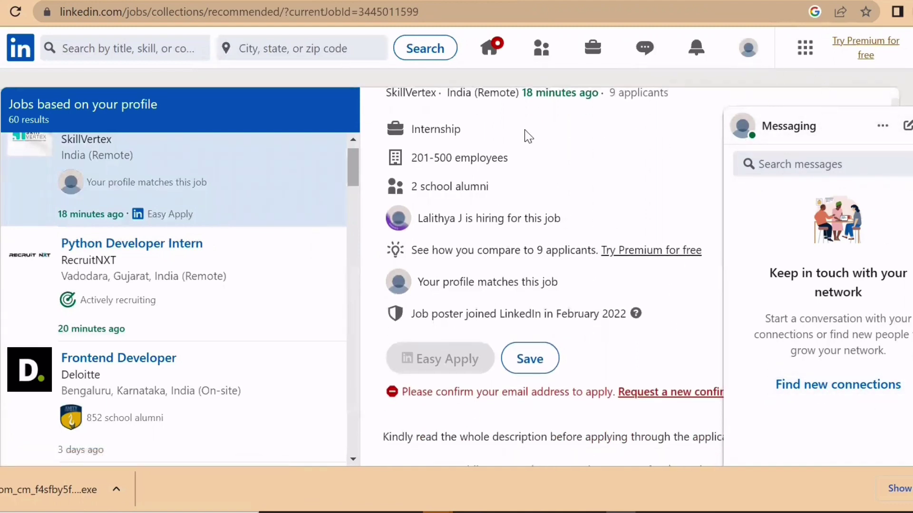
{"action": "scroll", "coordinate": [575, 134], "scroll_direction": "up", "scroll_amount": 1}
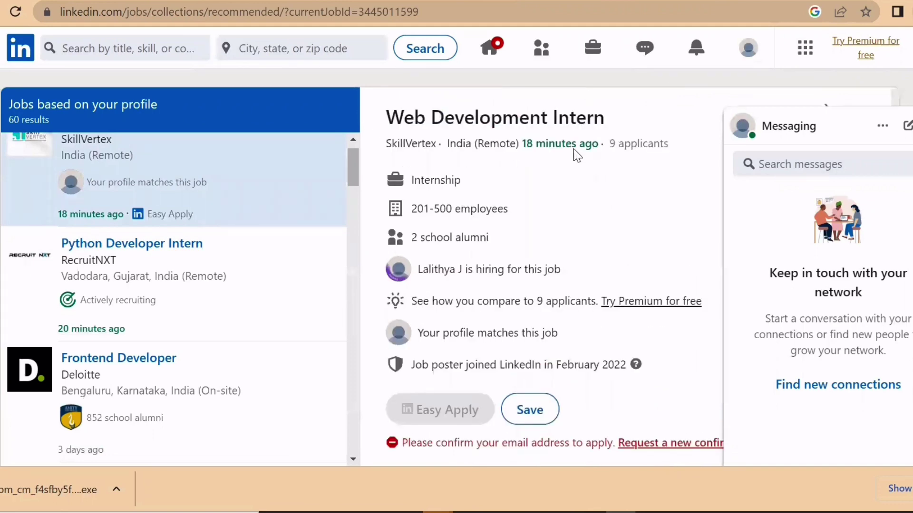
{"action": "left_click", "coordinate": [798, 126]}
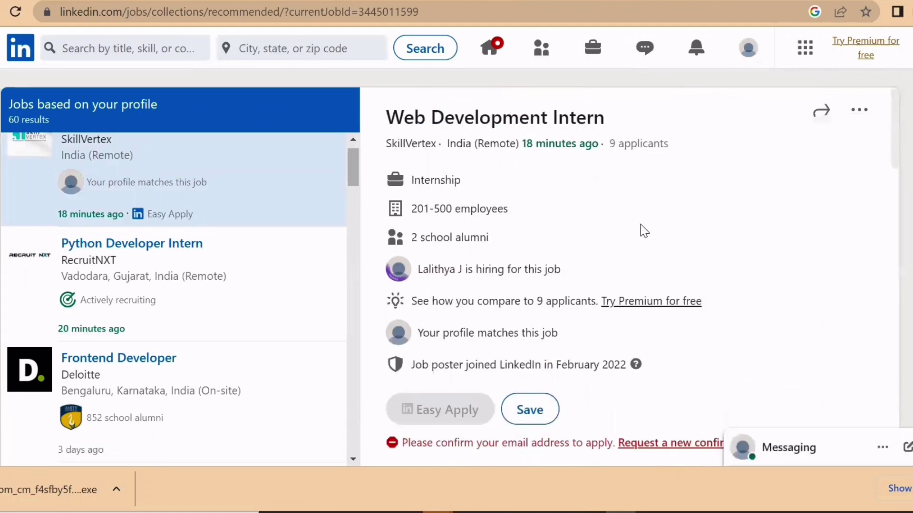
{"action": "right_click", "coordinate": [646, 292]}
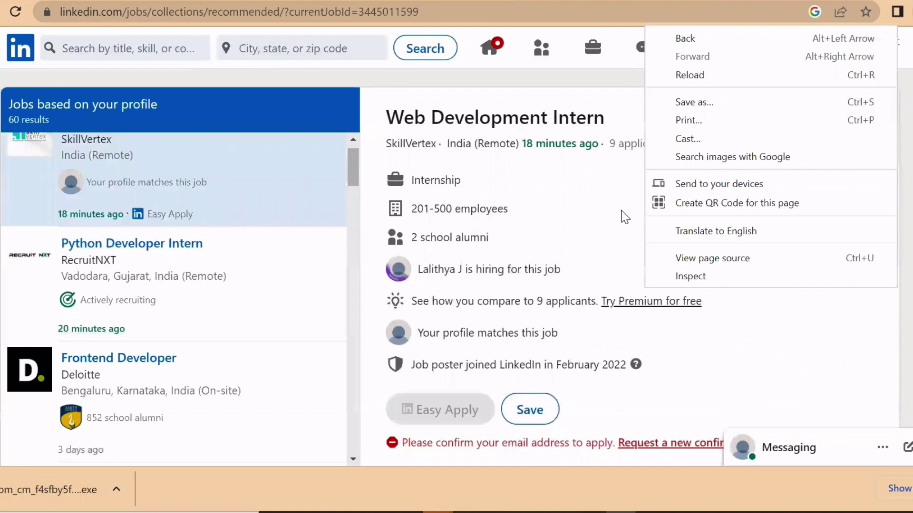
{"action": "left_click", "coordinate": [570, 223]}
- Read the RecruitNXT Python Developer Intern posting in full, then open the job poster's profile
{"action": "left_click", "coordinate": [152, 250]}
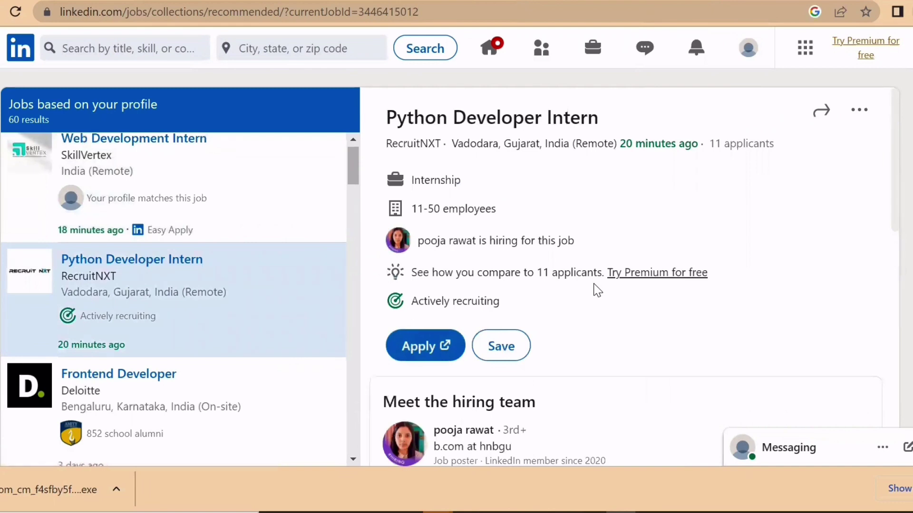
{"action": "scroll", "coordinate": [598, 290], "scroll_direction": "down", "scroll_amount": 1}
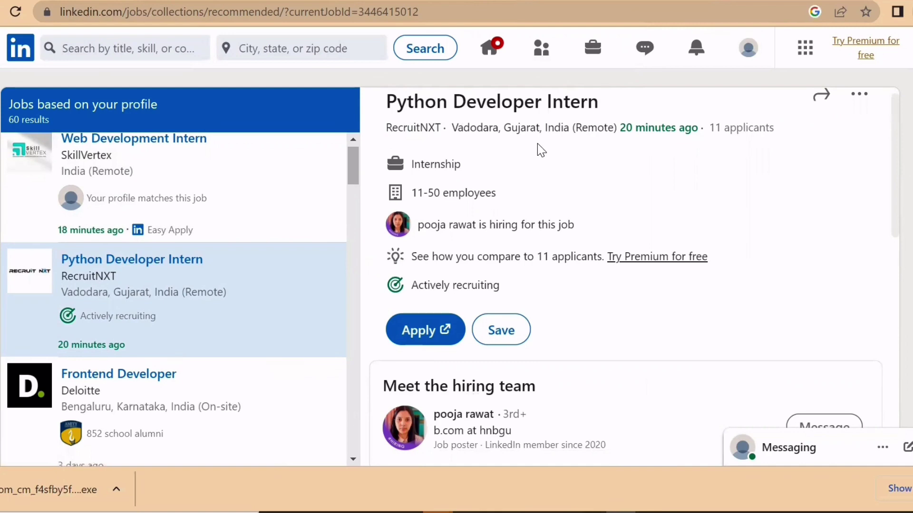
{"action": "scroll", "coordinate": [549, 166], "scroll_direction": "down", "scroll_amount": 1}
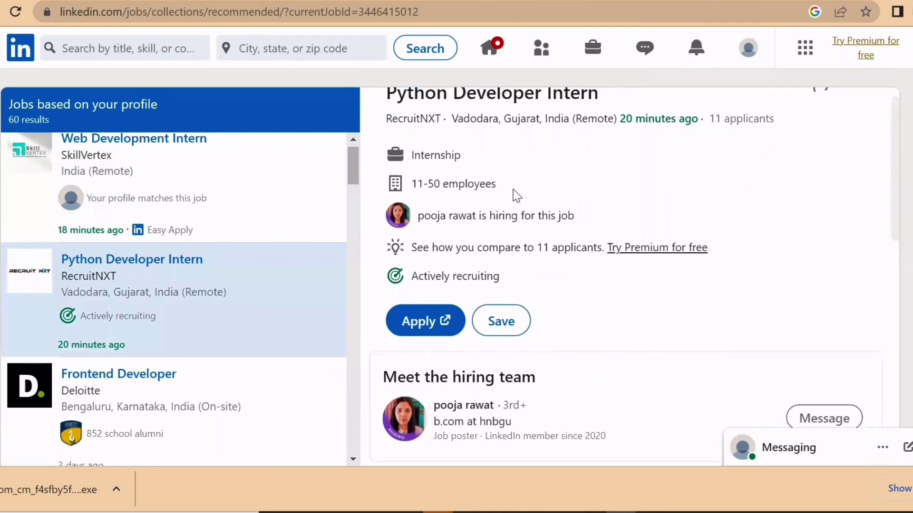
{"action": "scroll", "coordinate": [516, 195], "scroll_direction": "down", "scroll_amount": 1}
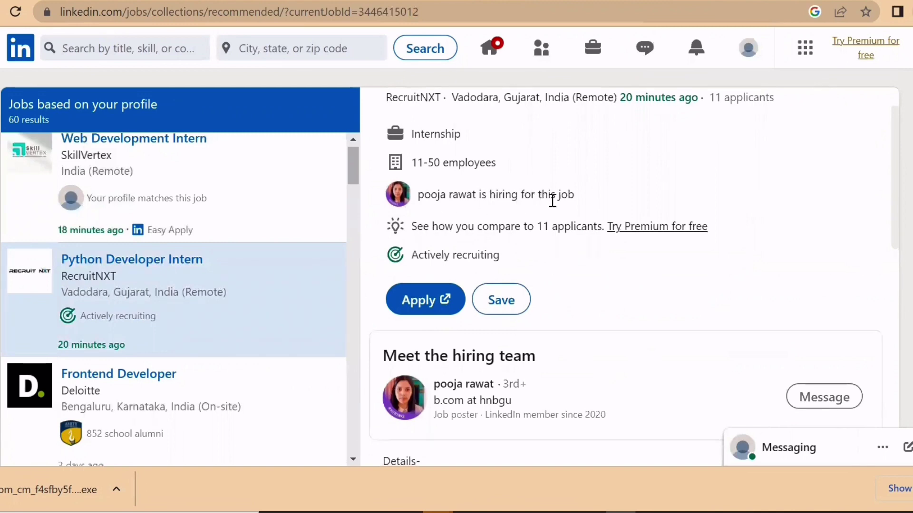
{"action": "scroll", "coordinate": [529, 284], "scroll_direction": "down", "scroll_amount": 3}
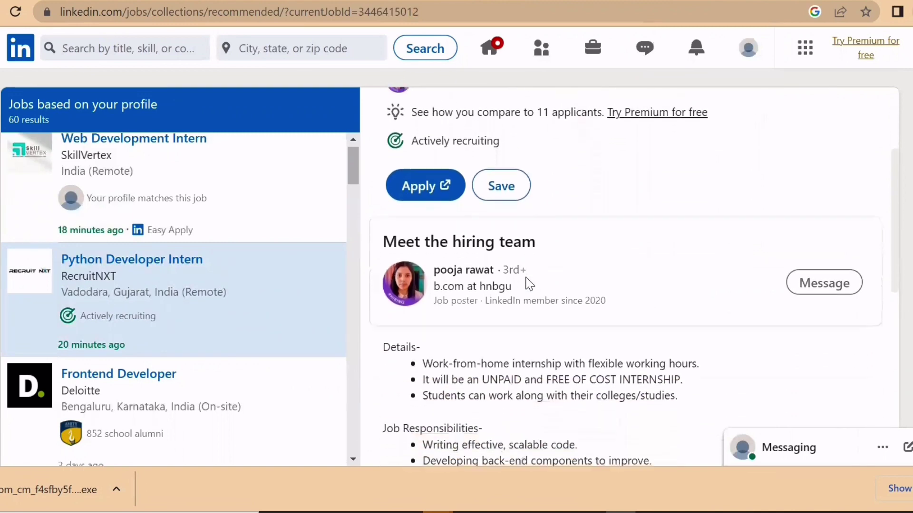
{"action": "scroll", "coordinate": [526, 282], "scroll_direction": "down", "scroll_amount": 2}
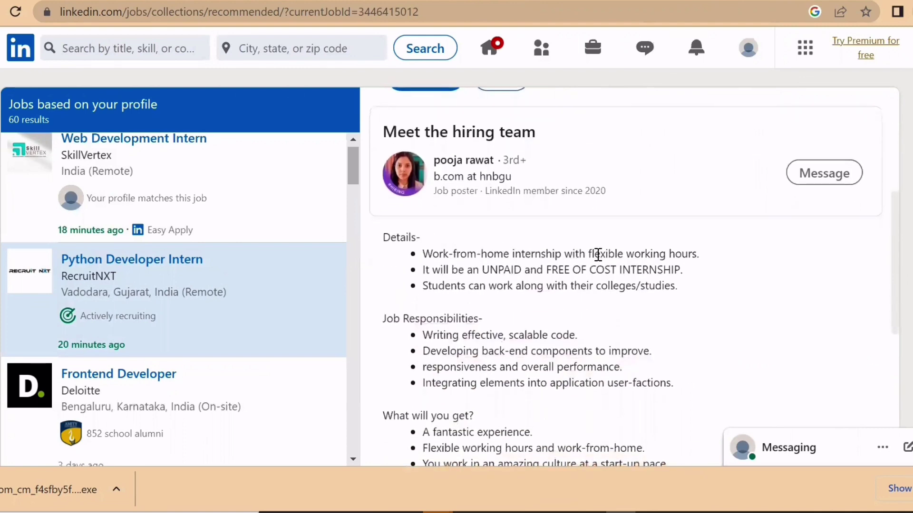
{"action": "scroll", "coordinate": [561, 302], "scroll_direction": "down", "scroll_amount": 1}
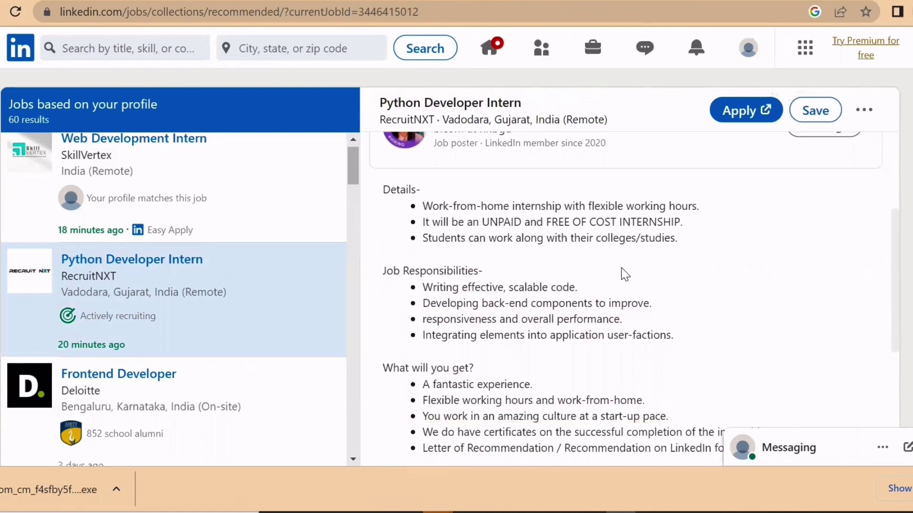
{"action": "scroll", "coordinate": [625, 266], "scroll_direction": "down", "scroll_amount": 2}
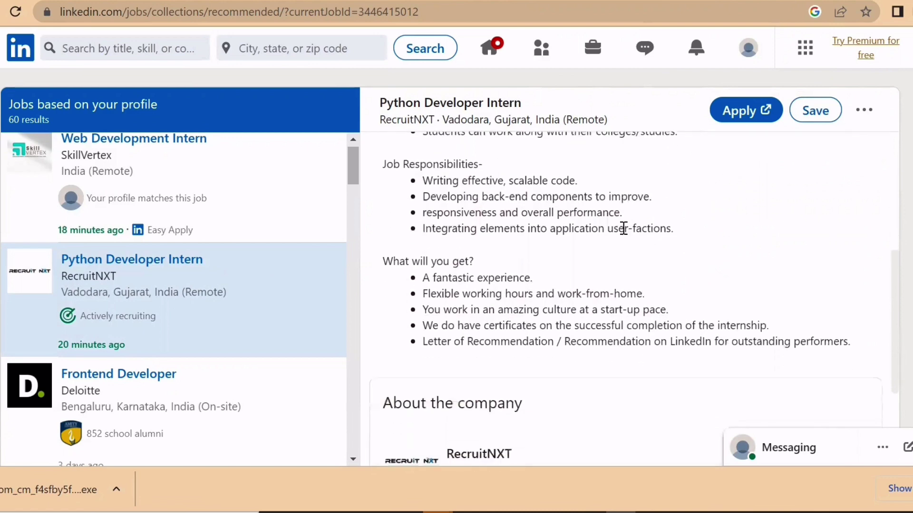
{"action": "scroll", "coordinate": [623, 228], "scroll_direction": "down", "scroll_amount": 3}
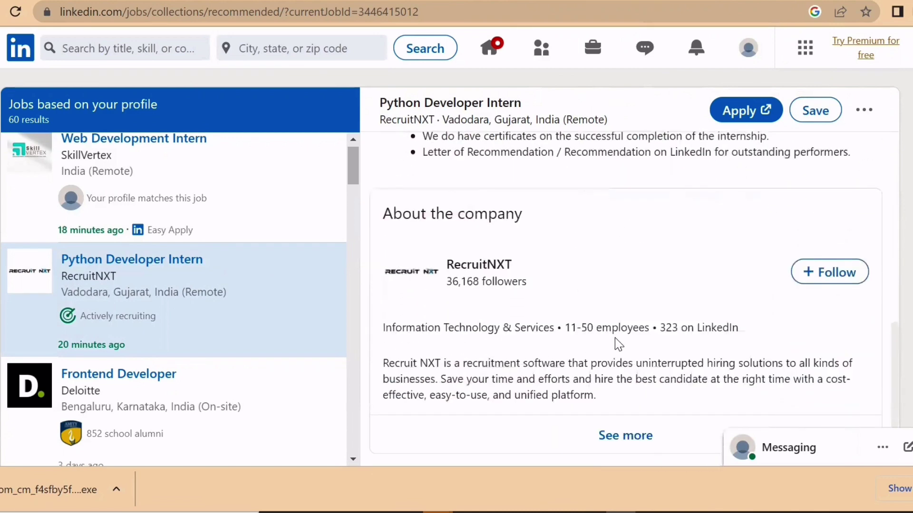
{"action": "scroll", "coordinate": [613, 340], "scroll_direction": "up", "scroll_amount": 5}
{"action": "scroll", "coordinate": [608, 331], "scroll_direction": "up", "scroll_amount": 1}
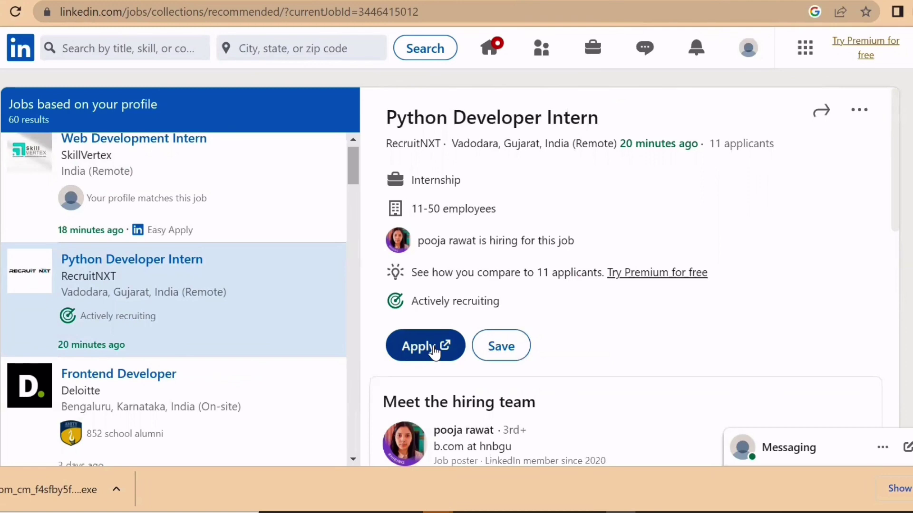
{"action": "scroll", "coordinate": [619, 342], "scroll_direction": "down", "scroll_amount": 3}
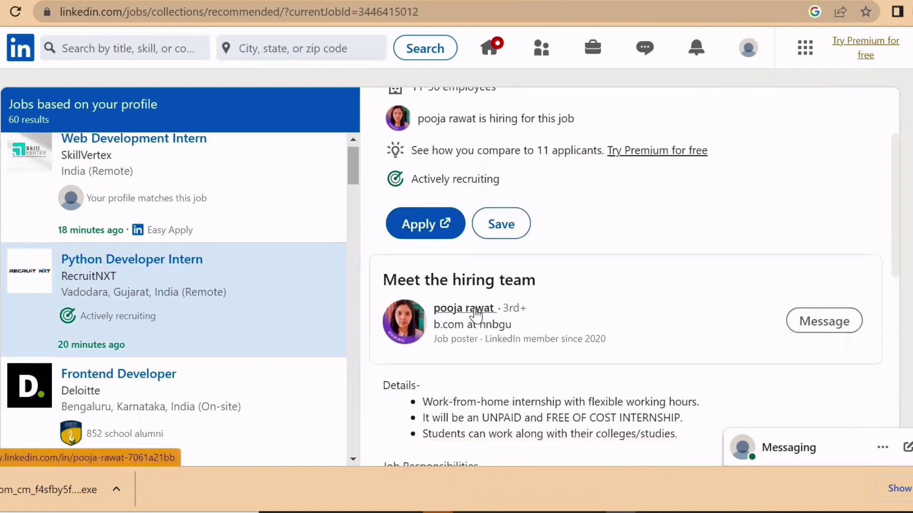
{"action": "left_click", "coordinate": [476, 315]}
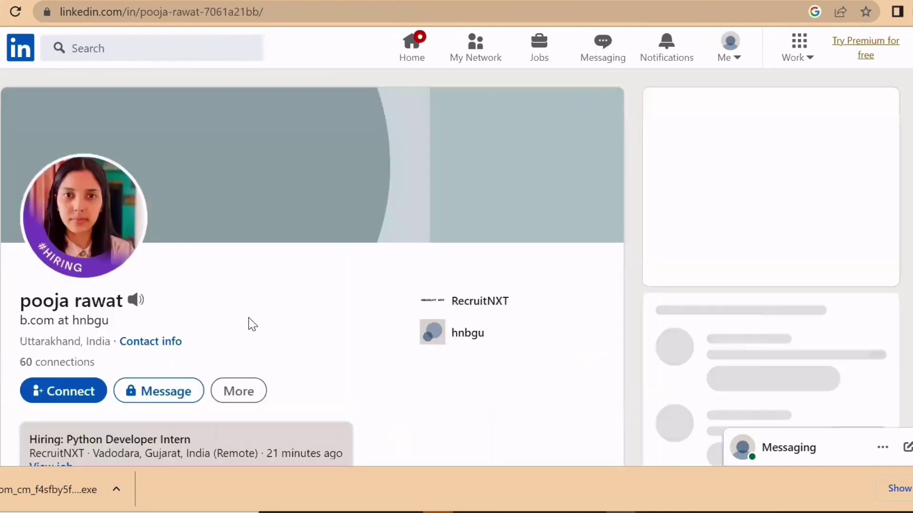
- Skim the poster's profile, return to the posting, and Apply to open RecruitNXT's Google Form
{"action": "scroll", "coordinate": [249, 323], "scroll_direction": "down", "scroll_amount": 3}
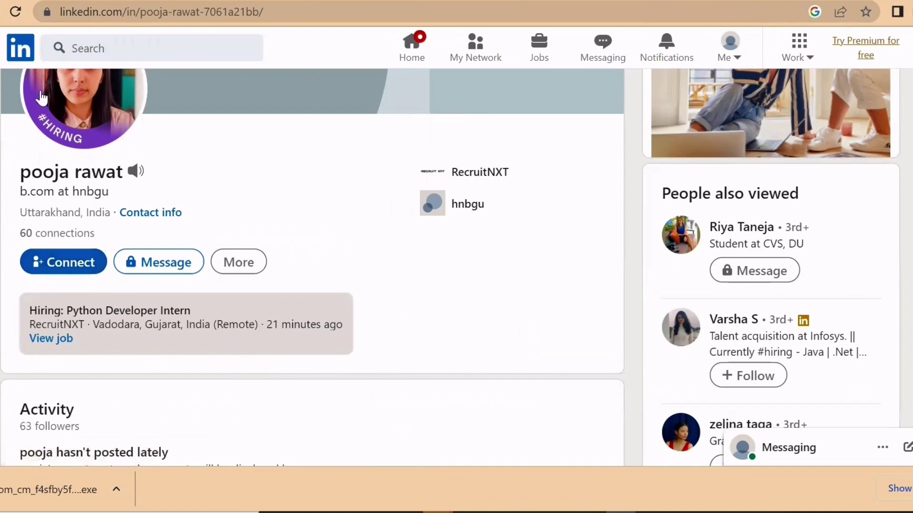
{"action": "key", "text": "alt+Left"}
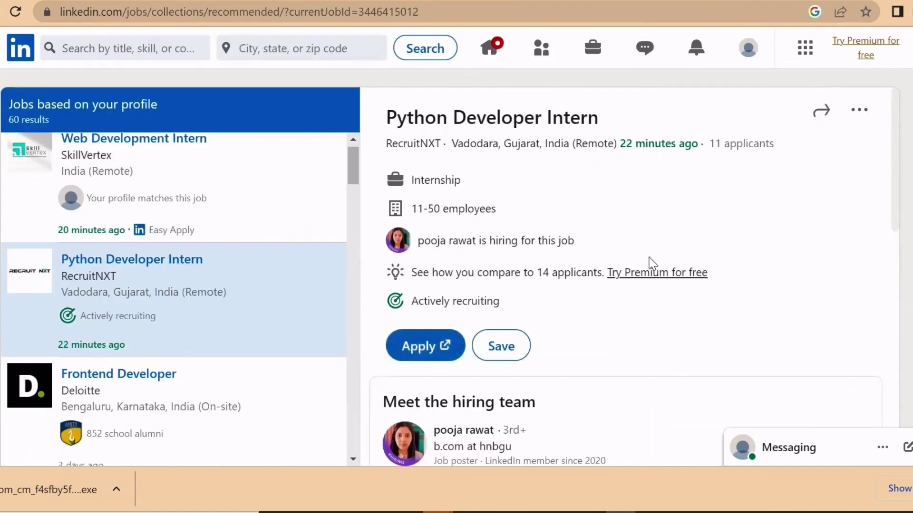
{"action": "scroll", "coordinate": [652, 249], "scroll_direction": "down", "scroll_amount": 1}
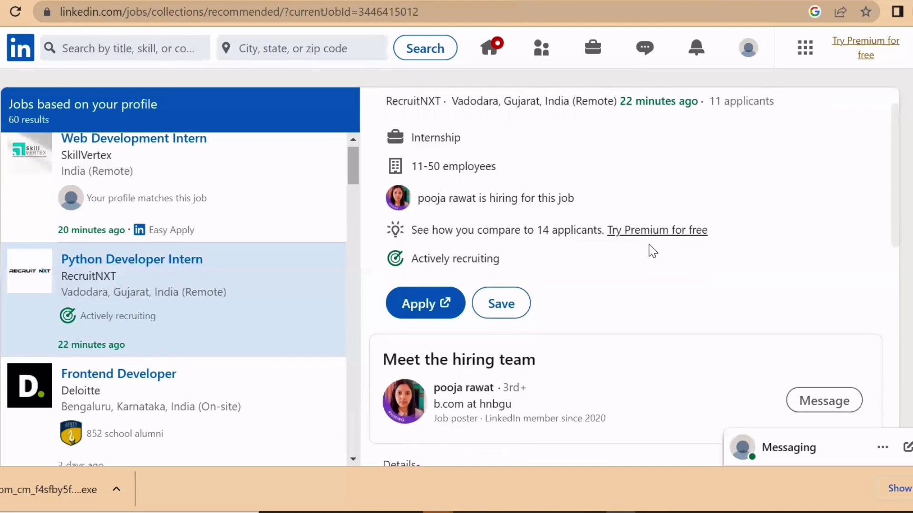
{"action": "left_click", "coordinate": [424, 308]}
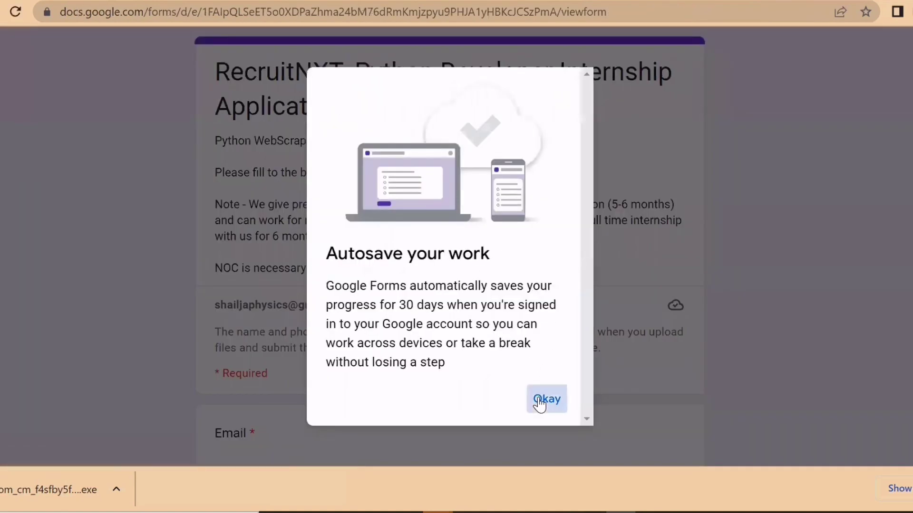
- Dismiss the Autosave notice and scroll the RecruitNXT application form down to its terms and Submit
{"action": "left_click", "coordinate": [539, 401]}
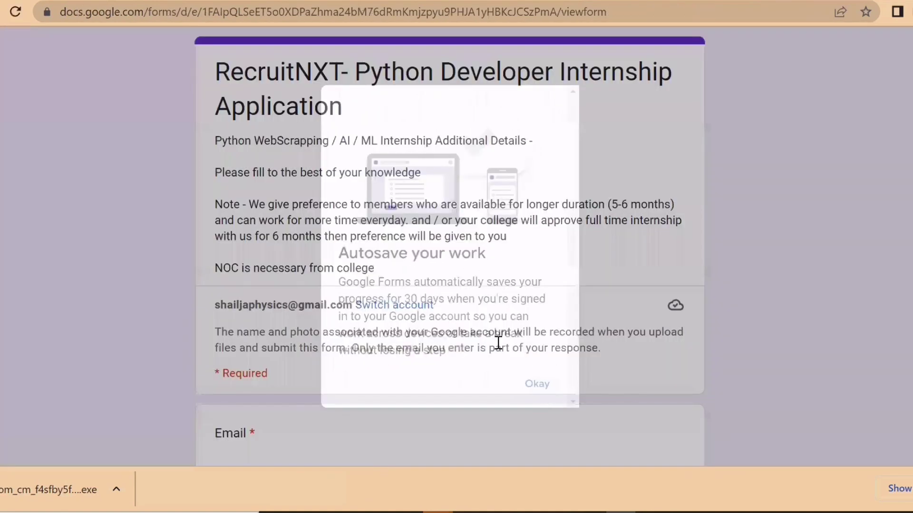
{"action": "scroll", "coordinate": [541, 340], "scroll_direction": "down", "scroll_amount": 3}
{"action": "scroll", "coordinate": [541, 340], "scroll_direction": "down", "scroll_amount": 12}
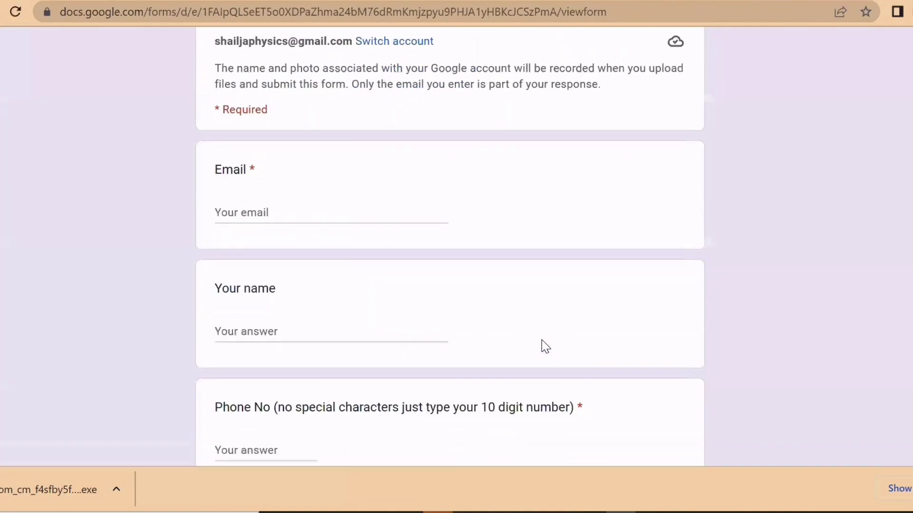
{"action": "scroll", "coordinate": [541, 340], "scroll_direction": "down", "scroll_amount": 15}
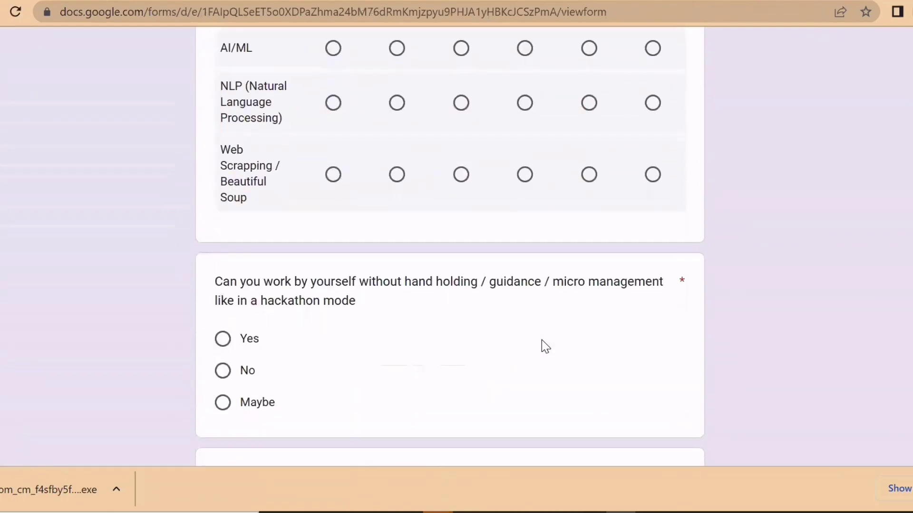
{"action": "scroll", "coordinate": [541, 341], "scroll_direction": "down", "scroll_amount": 15}
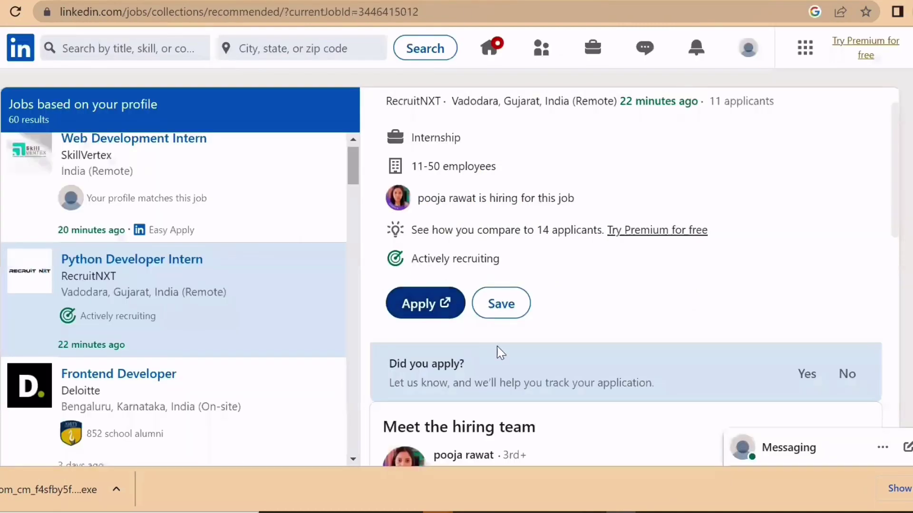
{"action": "scroll", "coordinate": [512, 359], "scroll_direction": "down", "scroll_amount": 2}
{"action": "scroll", "coordinate": [513, 359], "scroll_direction": "down", "scroll_amount": 2}
{"action": "scroll", "coordinate": [204, 380], "scroll_direction": "down", "scroll_amount": 1}
{"action": "scroll", "coordinate": [231, 351], "scroll_direction": "up", "scroll_amount": 1}
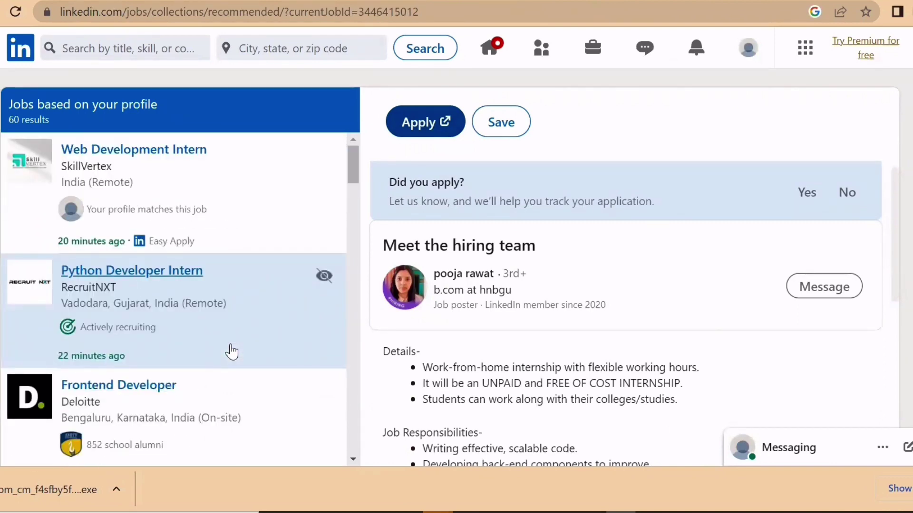
{"action": "scroll", "coordinate": [232, 352], "scroll_direction": "down", "scroll_amount": 12}
{"action": "scroll", "coordinate": [231, 352], "scroll_direction": "down", "scroll_amount": 2}
{"action": "scroll", "coordinate": [231, 351], "scroll_direction": "down", "scroll_amount": 10}
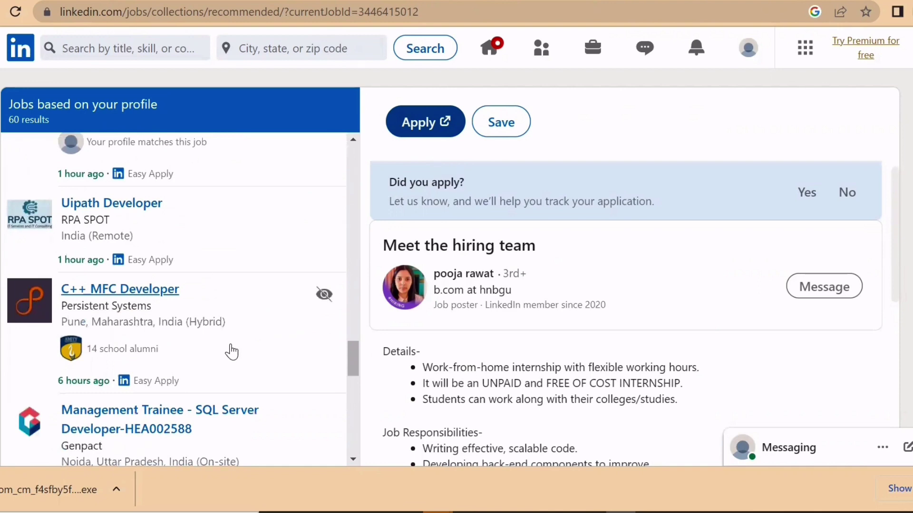
{"action": "scroll", "coordinate": [231, 352], "scroll_direction": "down", "scroll_amount": 3}
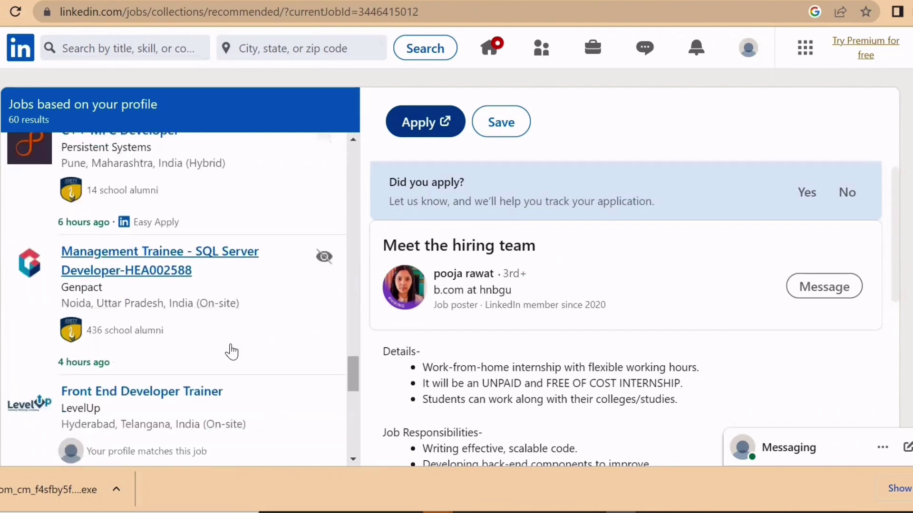
{"action": "scroll", "coordinate": [231, 352], "scroll_direction": "down", "scroll_amount": 1}
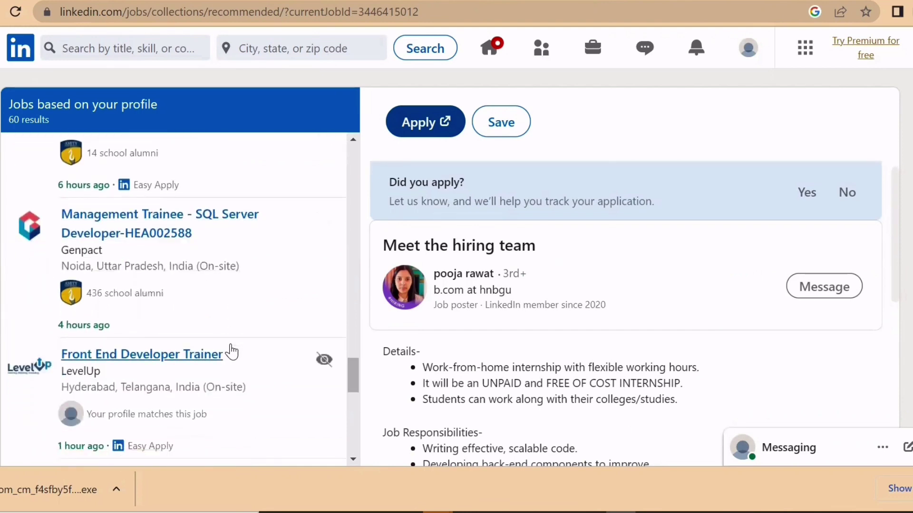
{"action": "scroll", "coordinate": [231, 352], "scroll_direction": "down", "scroll_amount": 2}
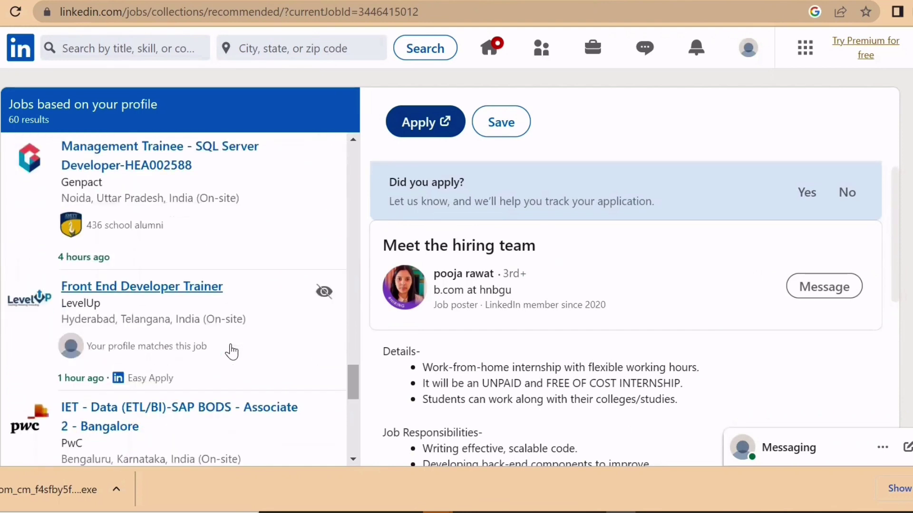